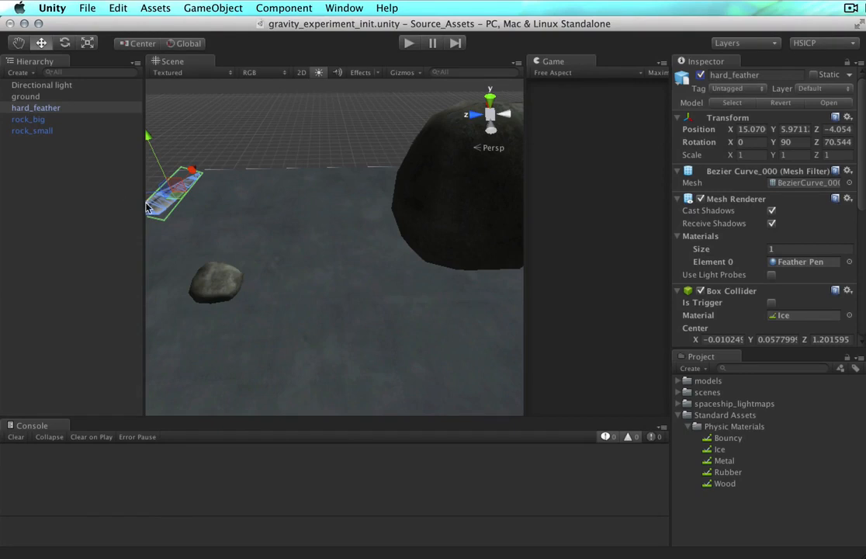
# Duplicate the hard_feather object and deactivate the copy.
pyautogui.click(53, 113)
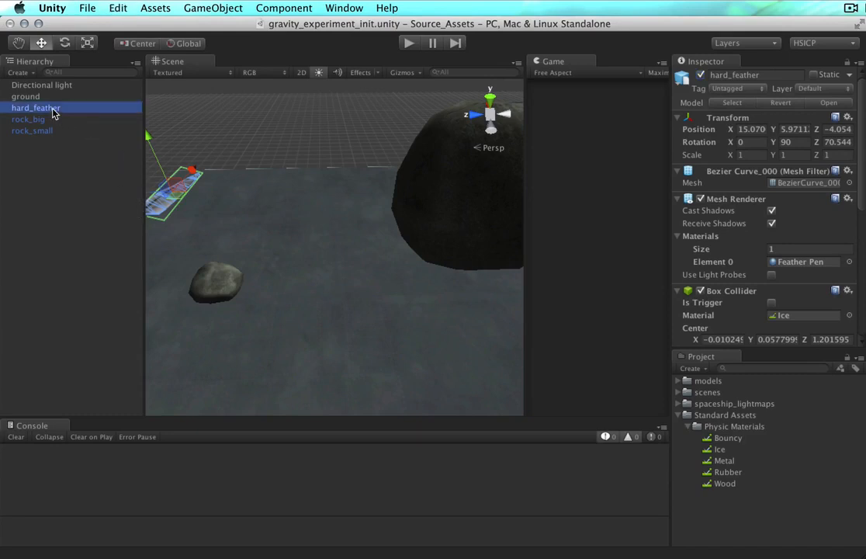
pyautogui.press('super+d')
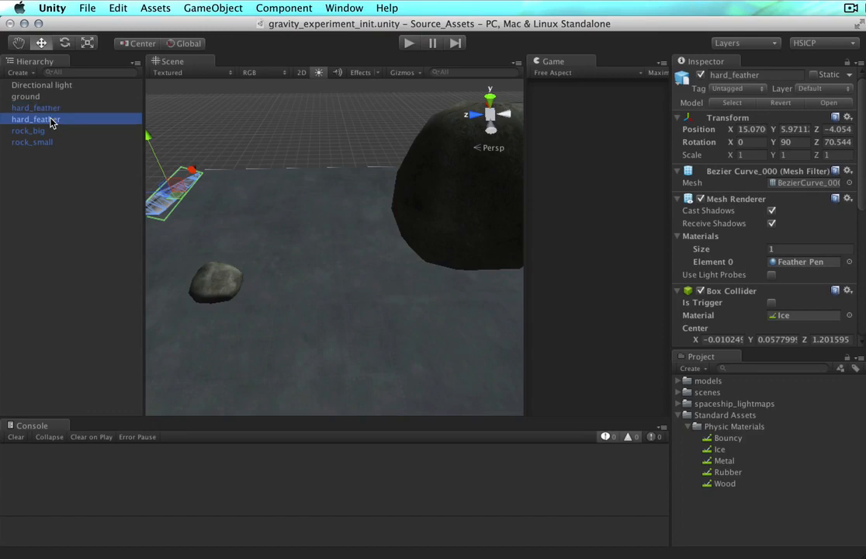
pyautogui.click(701, 75)
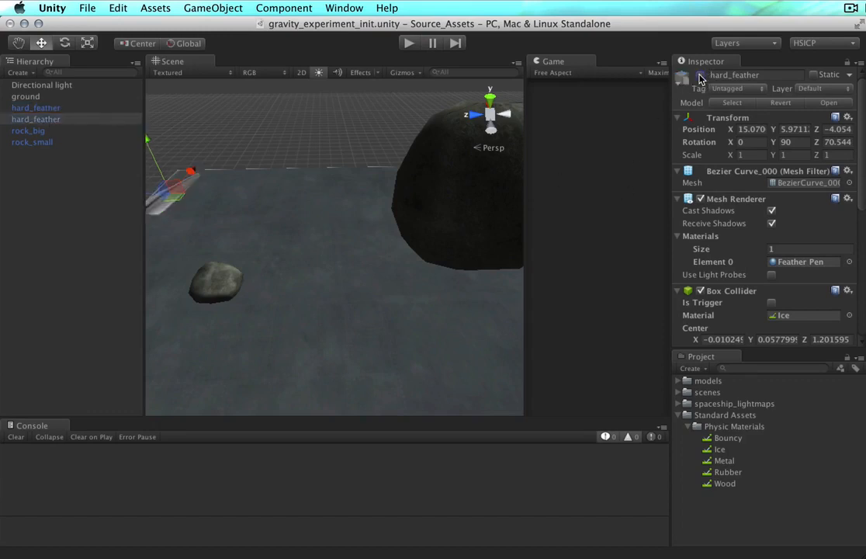
# Remove the Mesh Filter, Mesh Renderer, Box Collider and Rigidbody components from the active hard_feather.
pyautogui.click(51, 105)
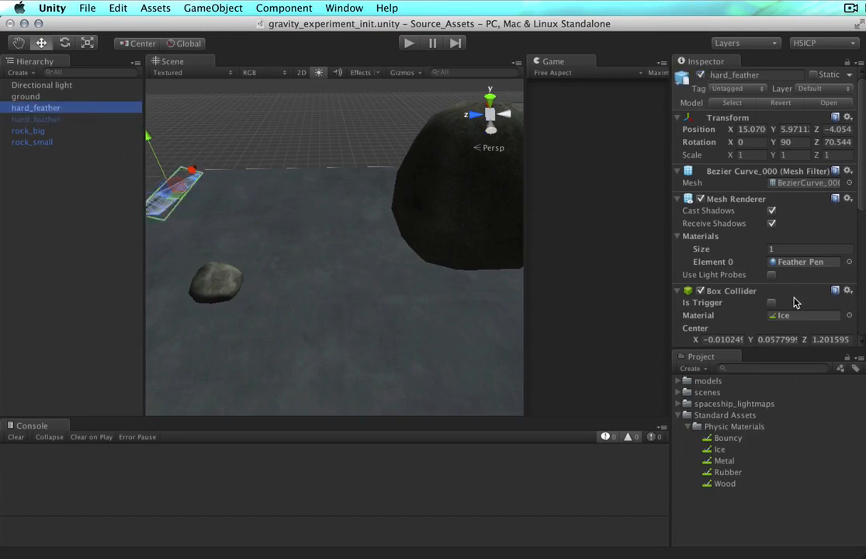
pyautogui.rightClick(744, 176)
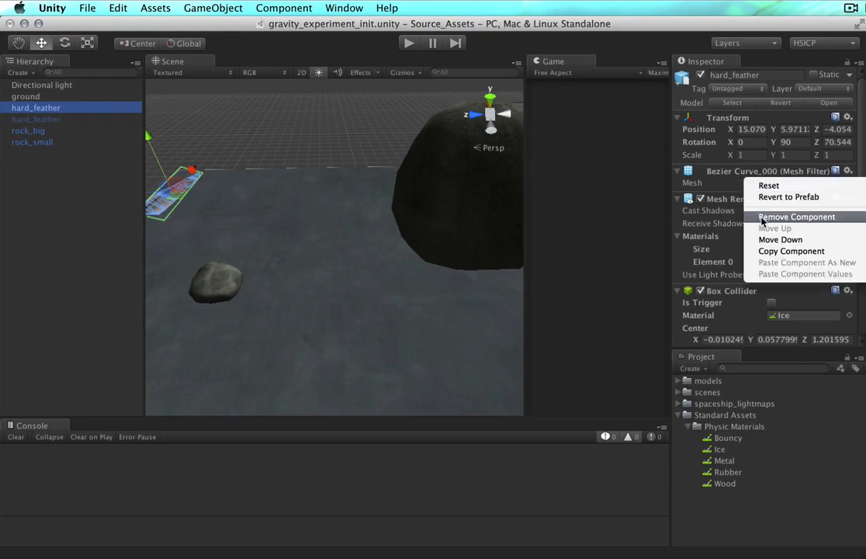
pyautogui.click(752, 215)
pyautogui.rightClick(749, 176)
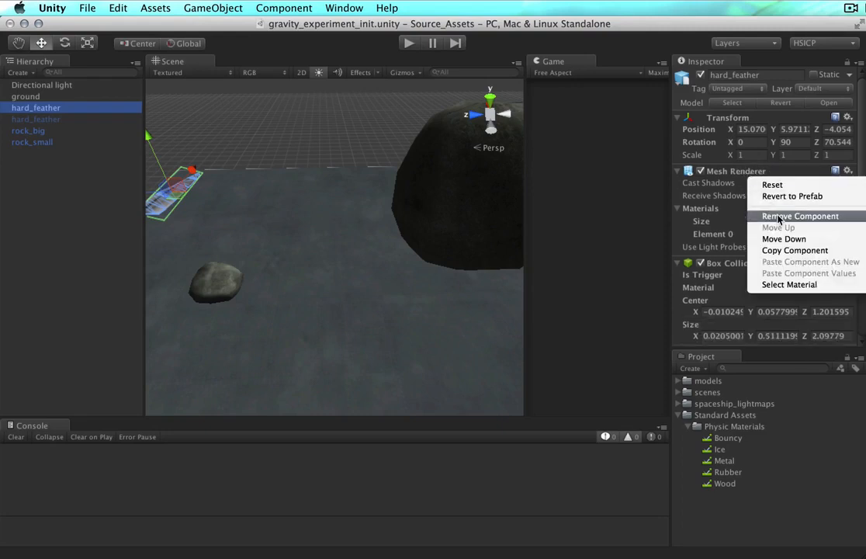
pyautogui.click(778, 217)
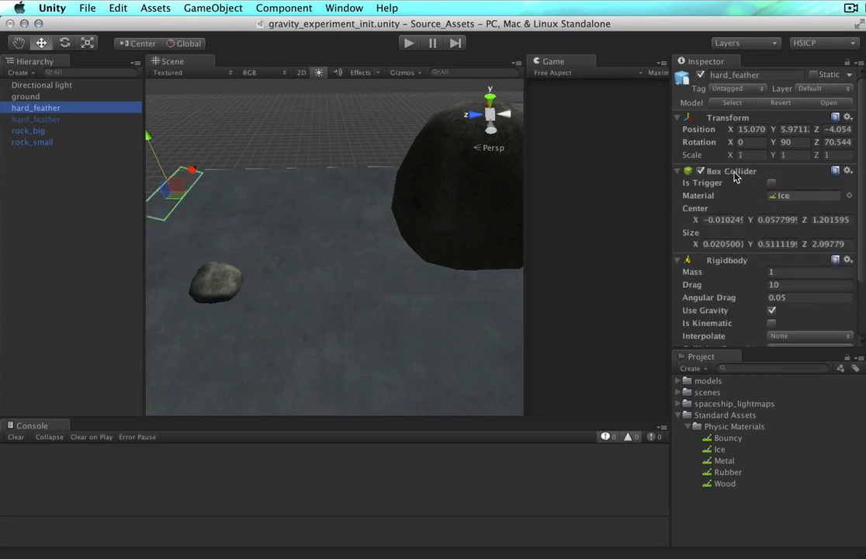
pyautogui.rightClick(765, 174)
pyautogui.click(774, 207)
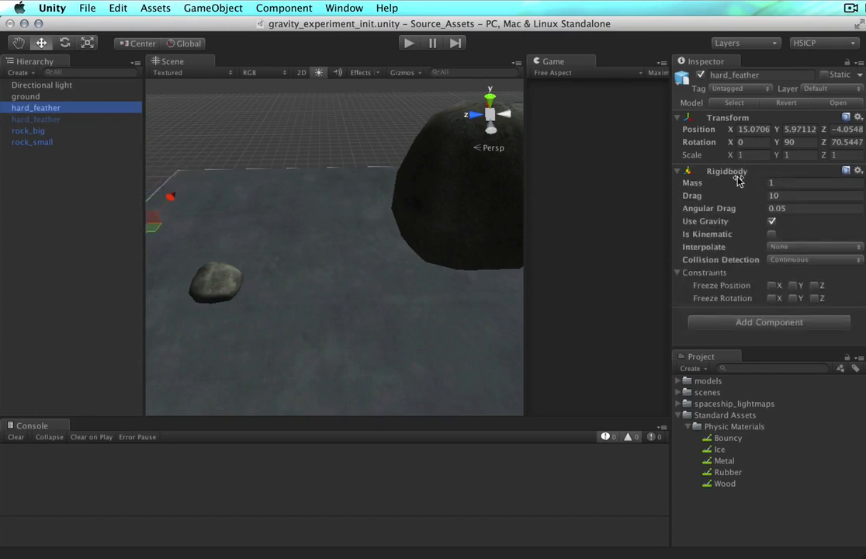
pyautogui.rightClick(739, 177)
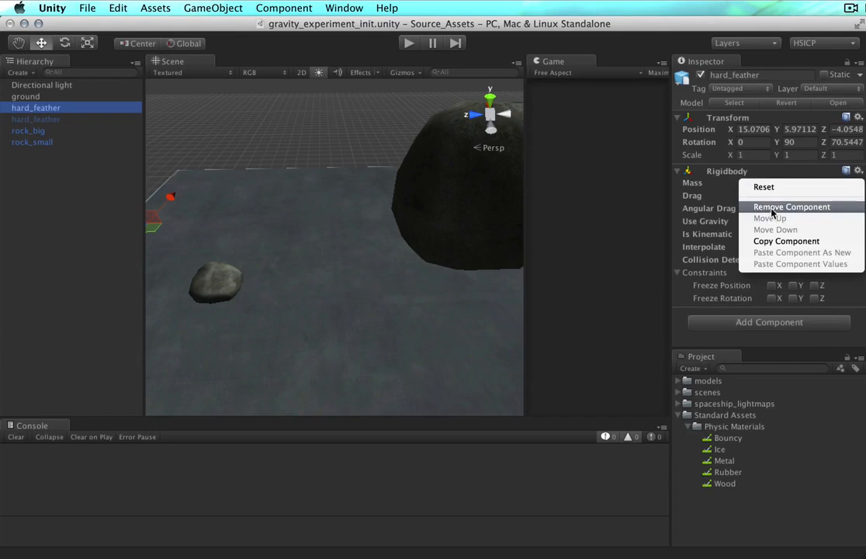
pyautogui.click(772, 210)
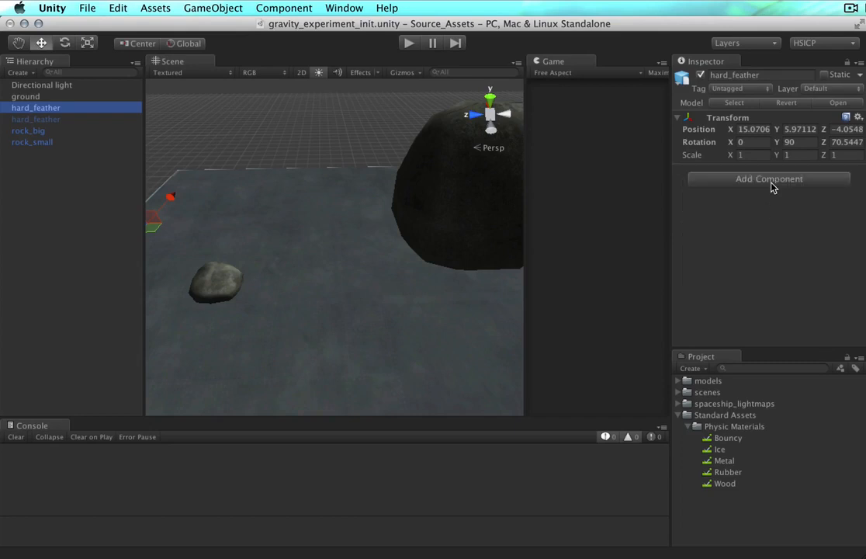
# Add an Interactive Cloth component to the active hard_feather.
pyautogui.click(772, 179)
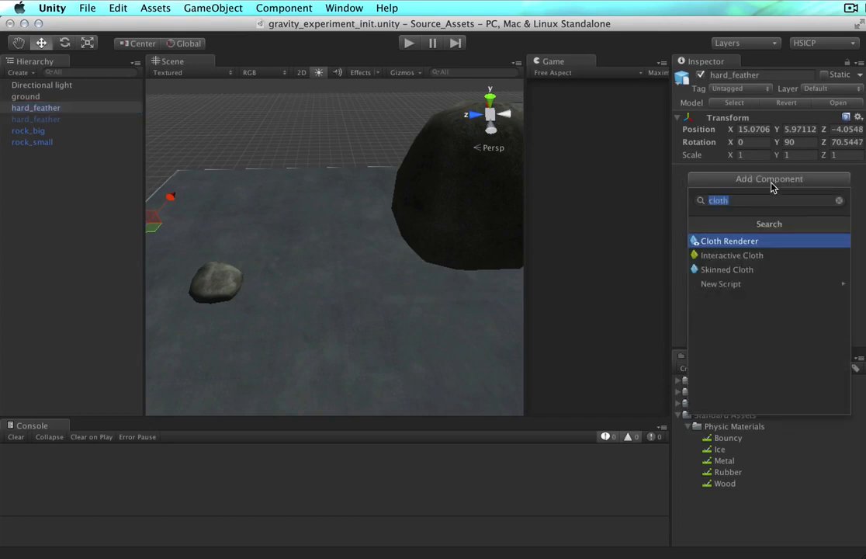
pyautogui.press('Down')
pyautogui.press('Up')
pyautogui.press('Down')
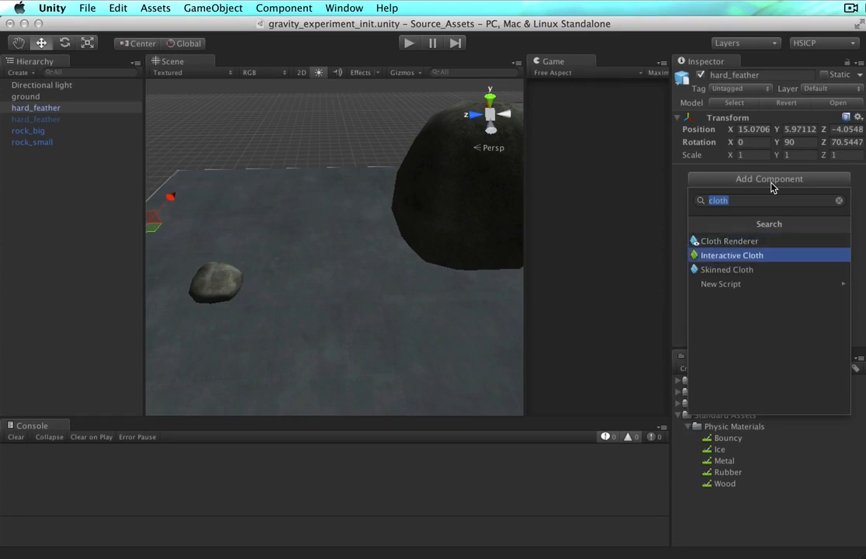
pyautogui.press('Down')
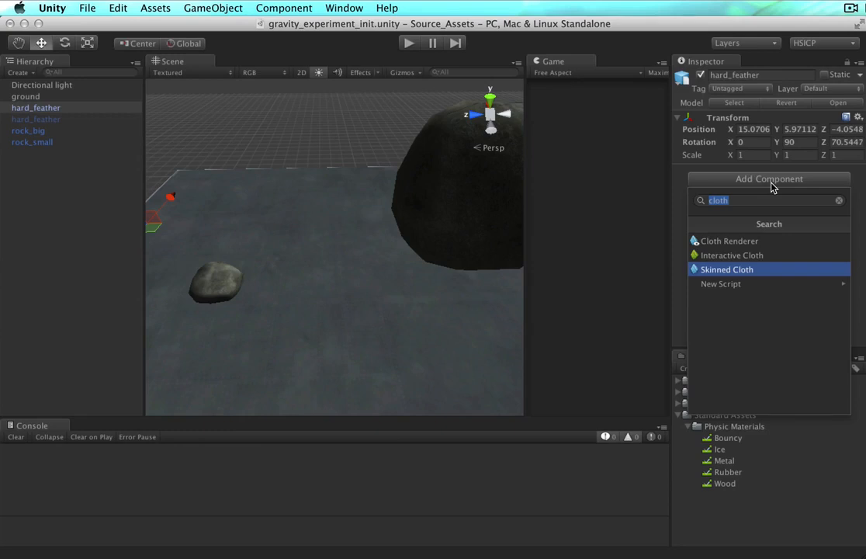
pyautogui.press('Up')
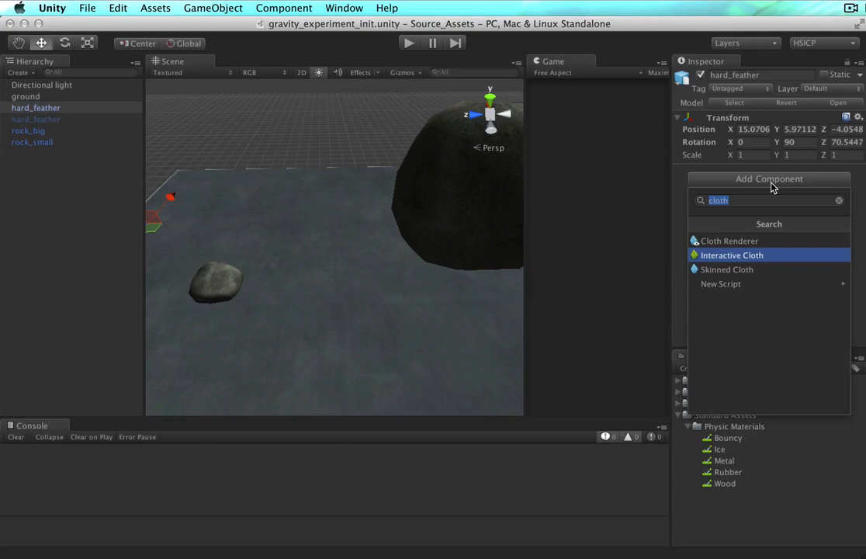
pyautogui.press('Return')
# Assign the BezierCurve feather mesh to the Interactive Cloth component.
pyautogui.scroll(-3, 771, 186)
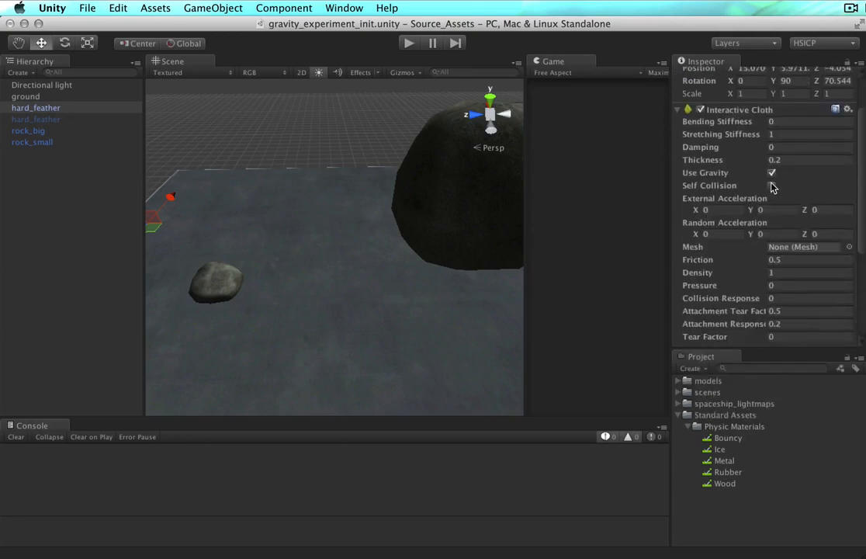
pyautogui.scroll(-3, 773, 186)
pyautogui.scroll(2, 772, 184)
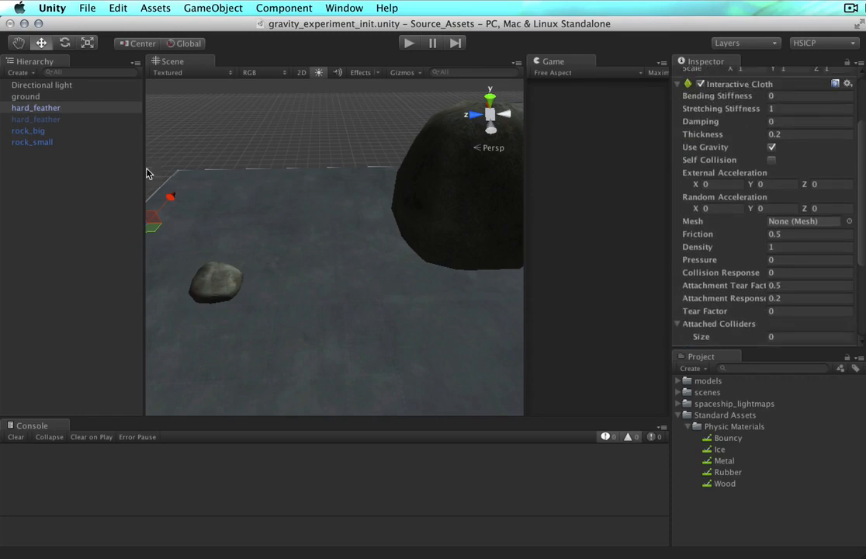
pyautogui.click(850, 223)
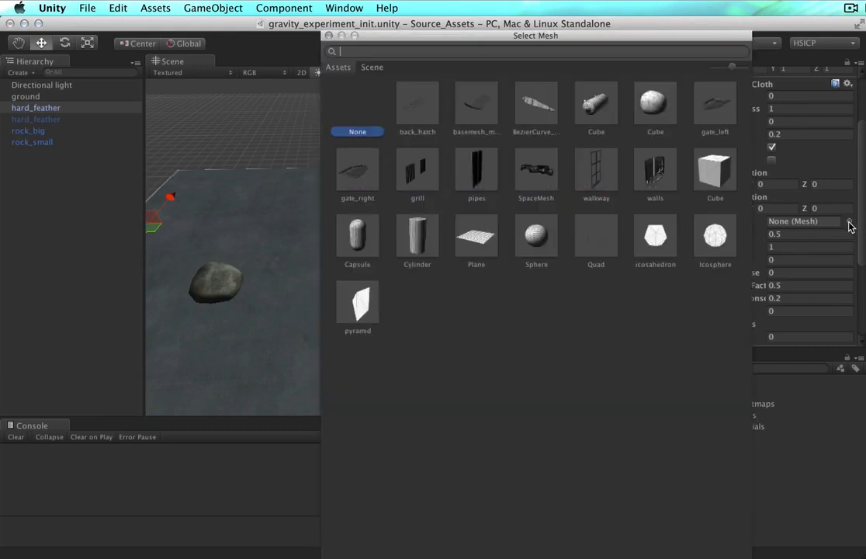
pyautogui.click(543, 110)
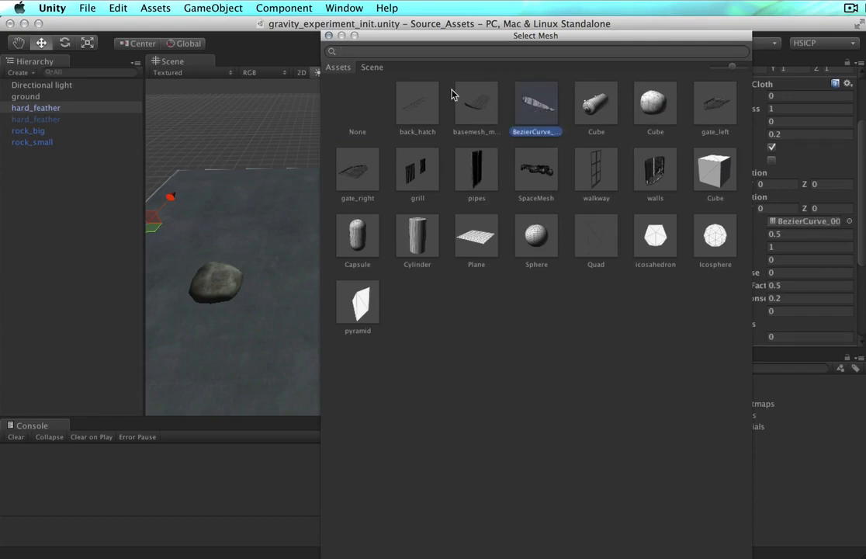
pyautogui.click(330, 36)
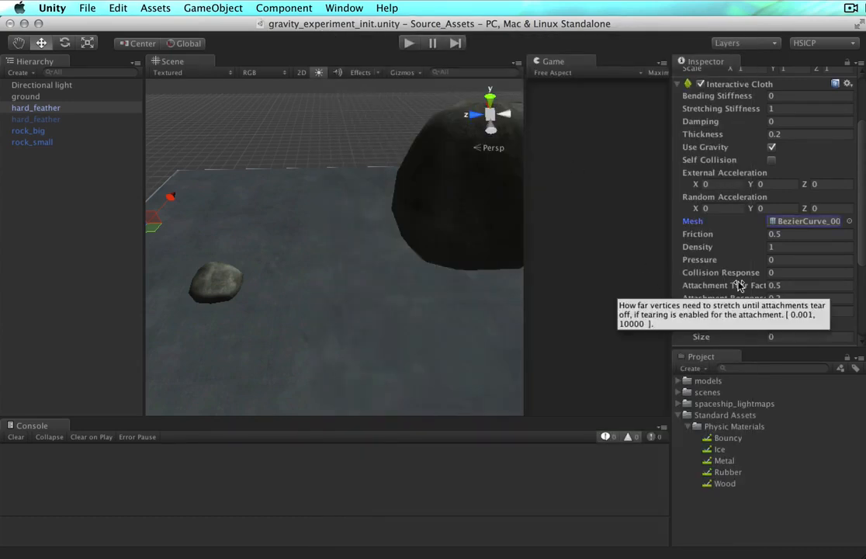
# Assign the Feather Pen material to Element 0 of the Cloth Renderer and deselect the feather.
pyautogui.scroll(-5, 740, 286)
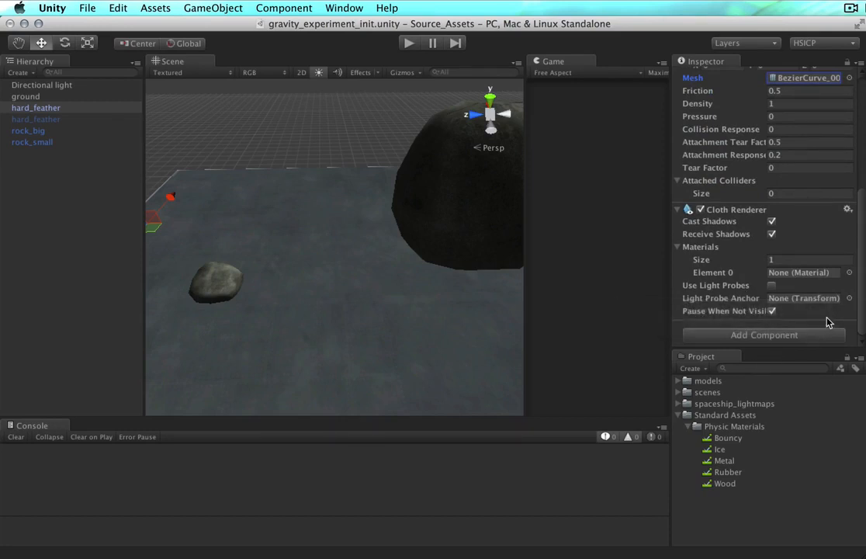
pyautogui.click(849, 273)
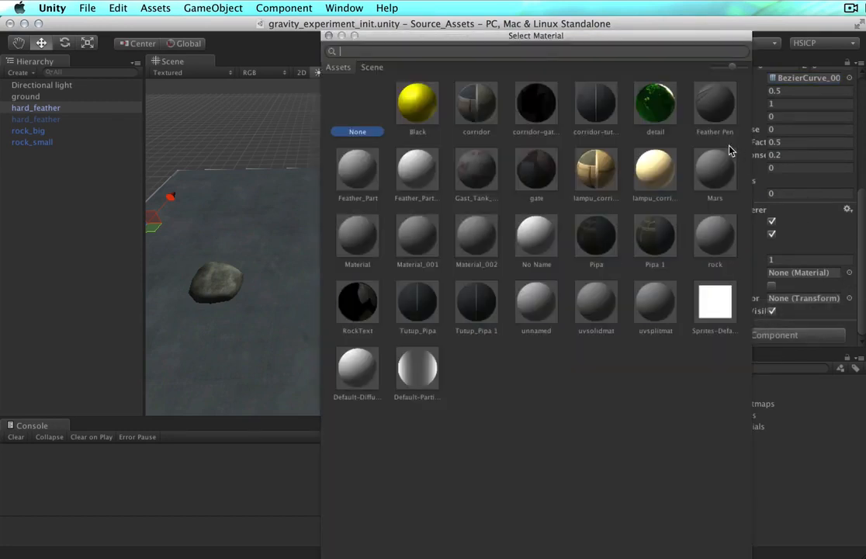
pyautogui.click(709, 108)
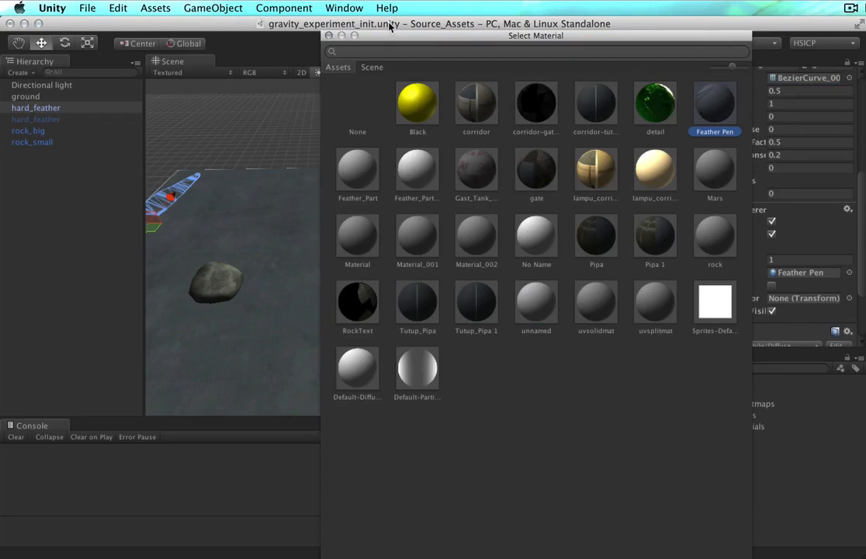
pyautogui.click(329, 36)
pyautogui.click(274, 108)
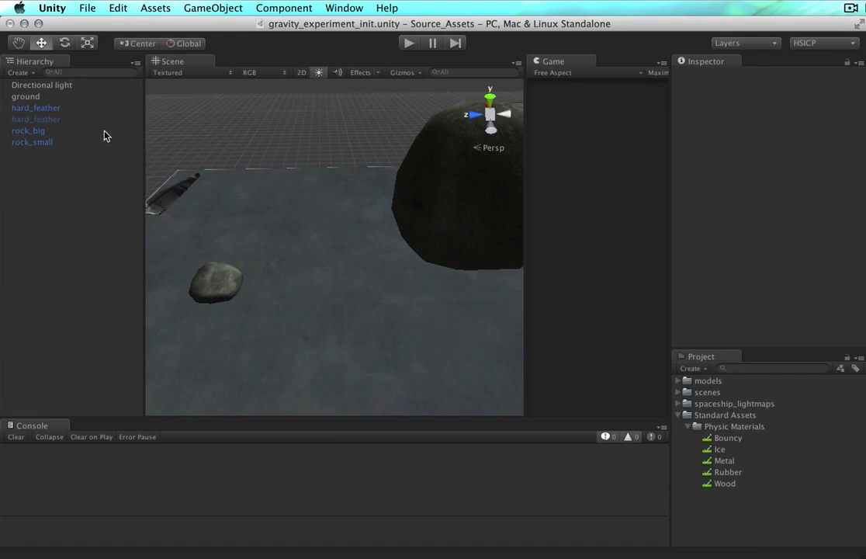
# Rename the active cloth feather as soft_feather.
pyautogui.click(68, 108)
pyautogui.click(67, 107)
pyautogui.press('Left')
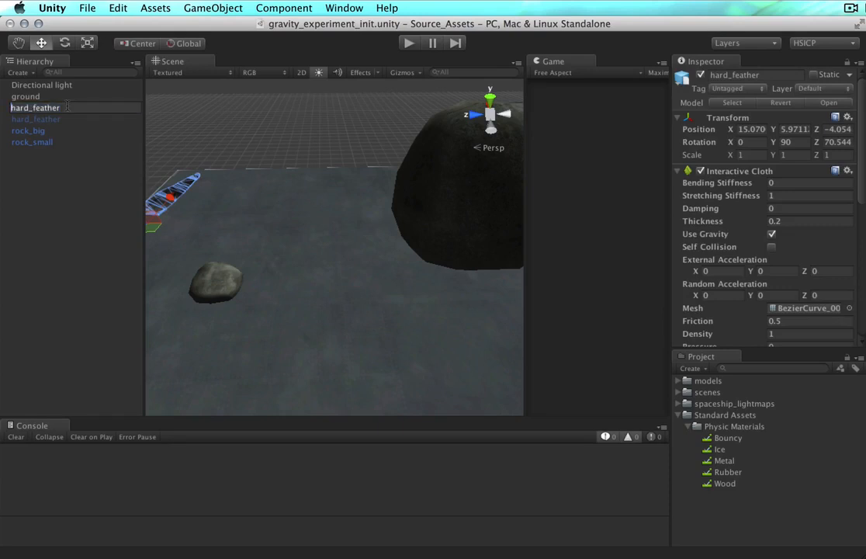
pyautogui.hotkey('shift', 'Right')
pyautogui.hotkey('shift', 'Right')
pyautogui.hotkey('shift', 'Right')
pyautogui.hotkey('shift', 'Right')
pyautogui.write('soft')
pyautogui.press('Return')
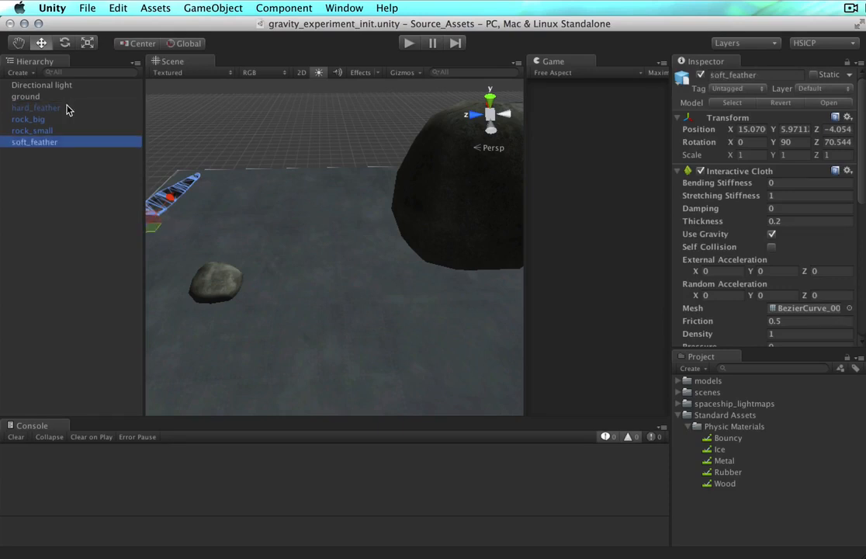
# Play the scene to watch how soft_feather falls, and stop it.
pyautogui.press('super+p')
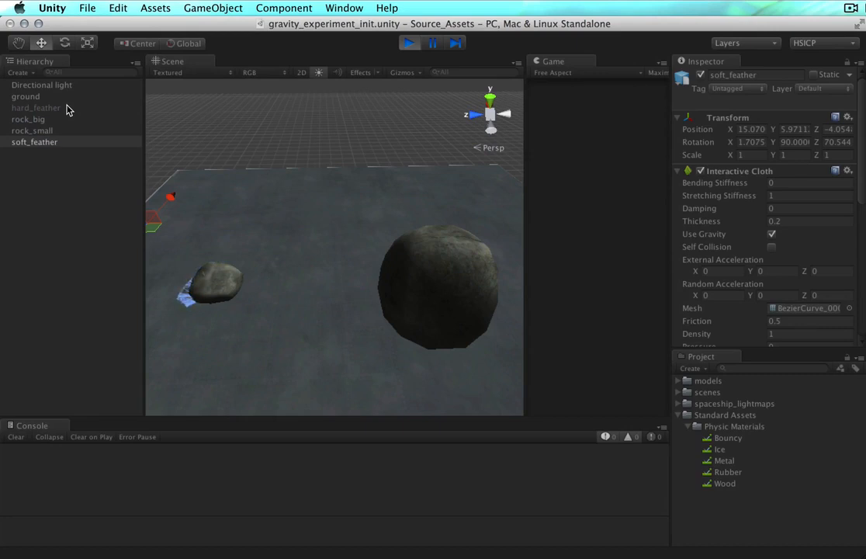
pyautogui.press('super+p')
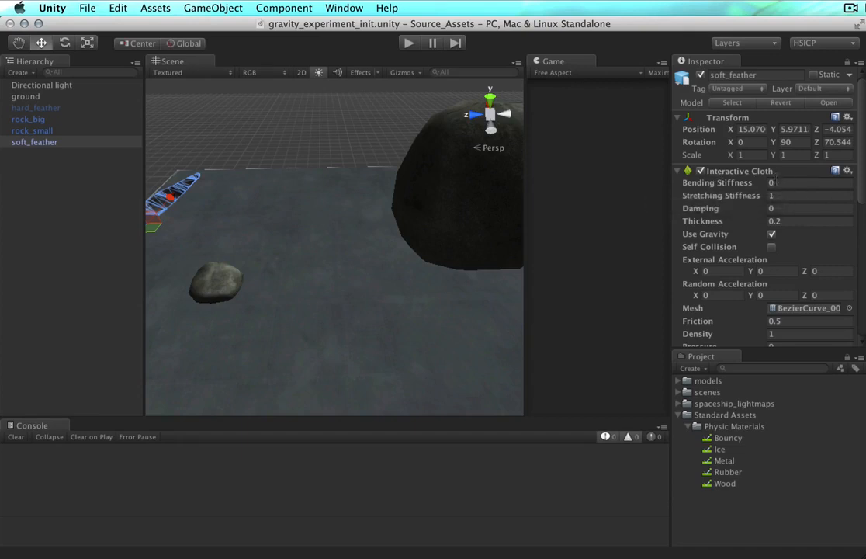
# Set the Bending Stiffness of soft_feather's Interactive Cloth to 1 and test it in a play run.
pyautogui.click(772, 183)
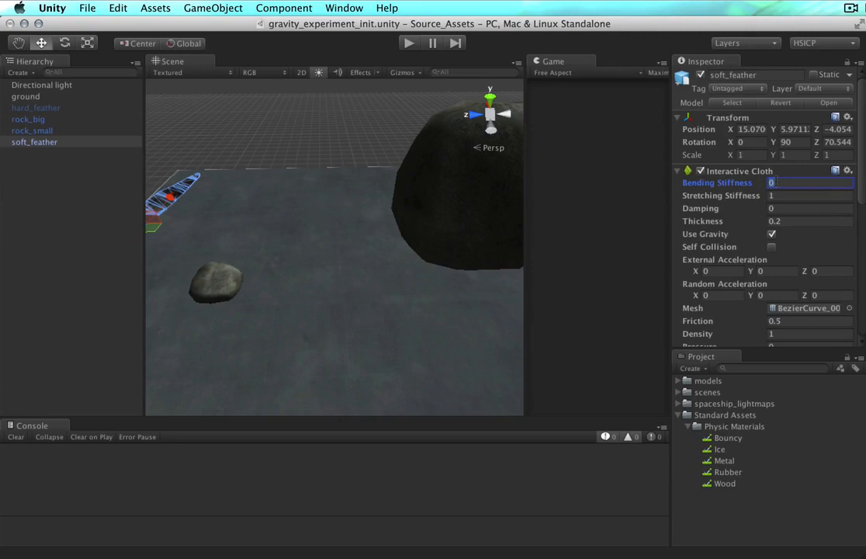
pyautogui.write('1')
pyautogui.click(373, 116)
pyautogui.click(410, 44)
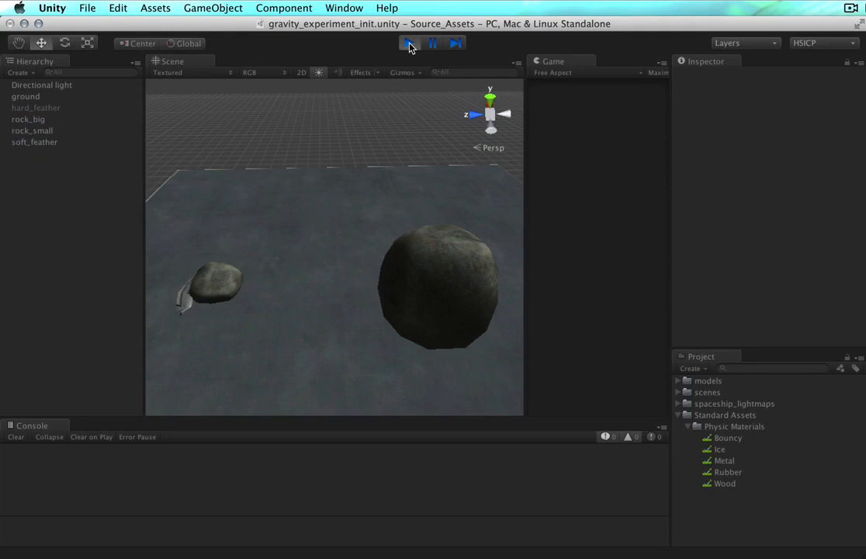
pyautogui.click(409, 44)
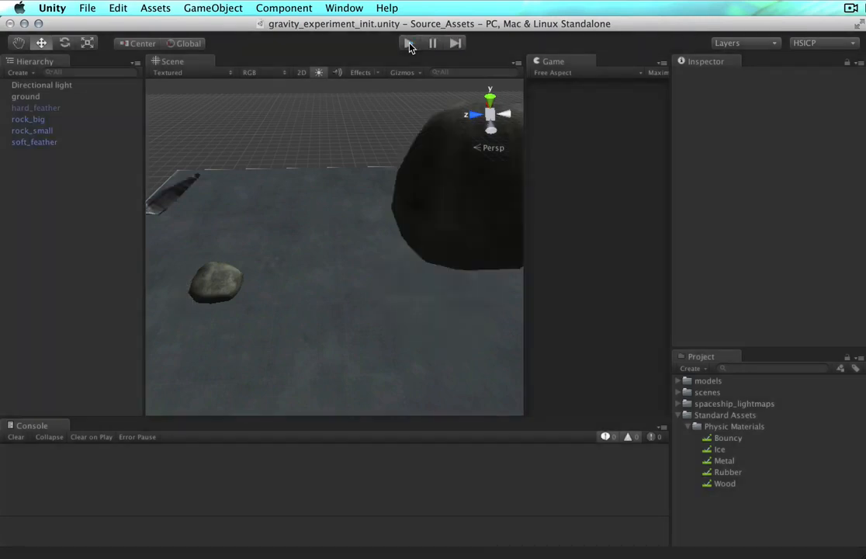
# Set the Damping of soft_feather's Interactive Cloth to 0.5 and test it in a play run.
pyautogui.click(167, 201)
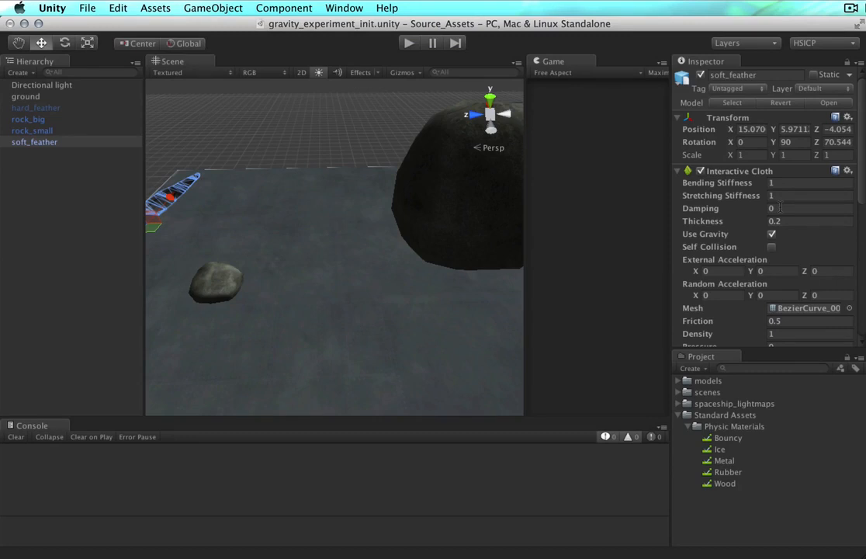
pyautogui.click(779, 208)
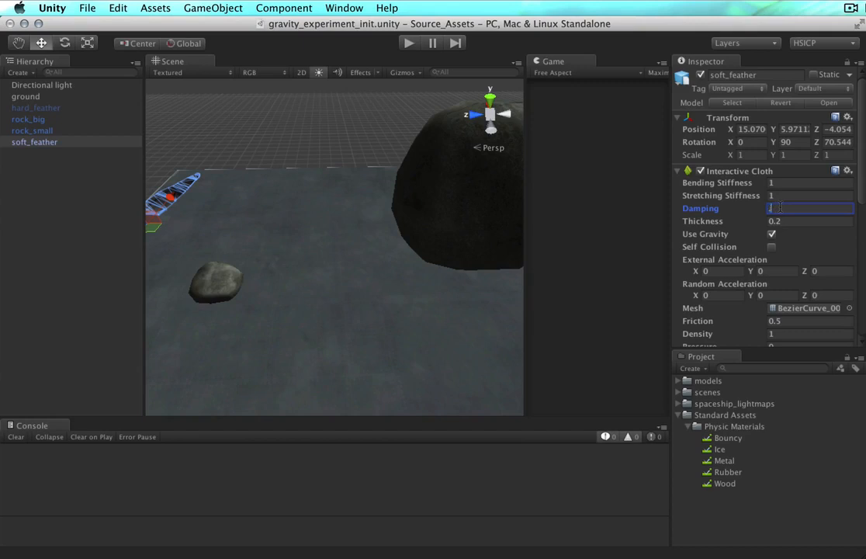
pyautogui.write('0.5')
pyautogui.press('super+p')
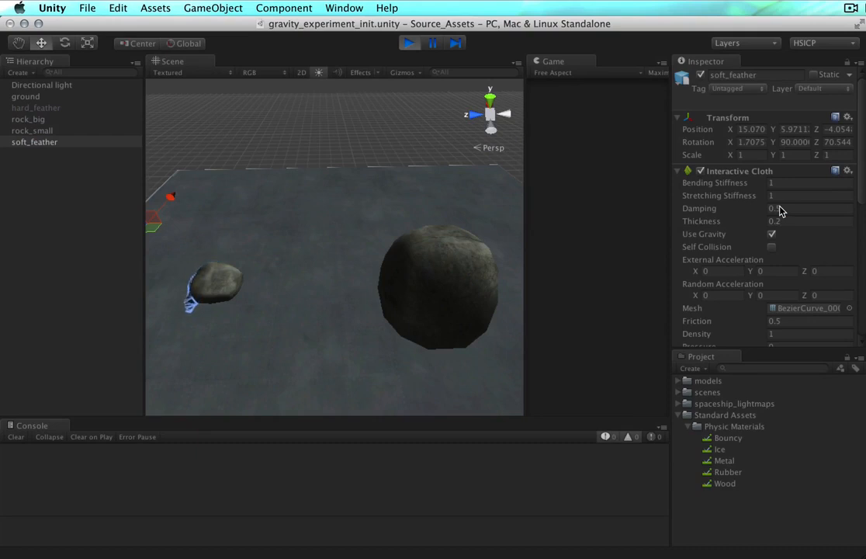
pyautogui.click(321, 119)
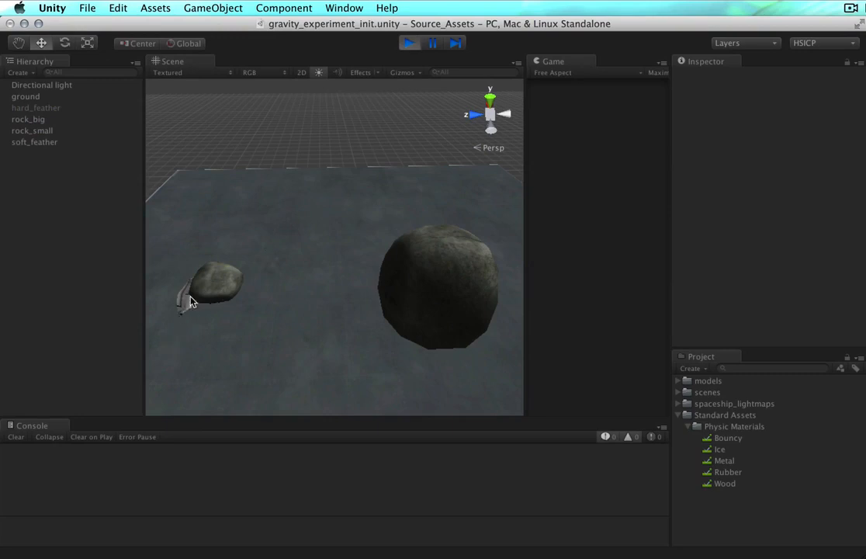
pyautogui.click(406, 43)
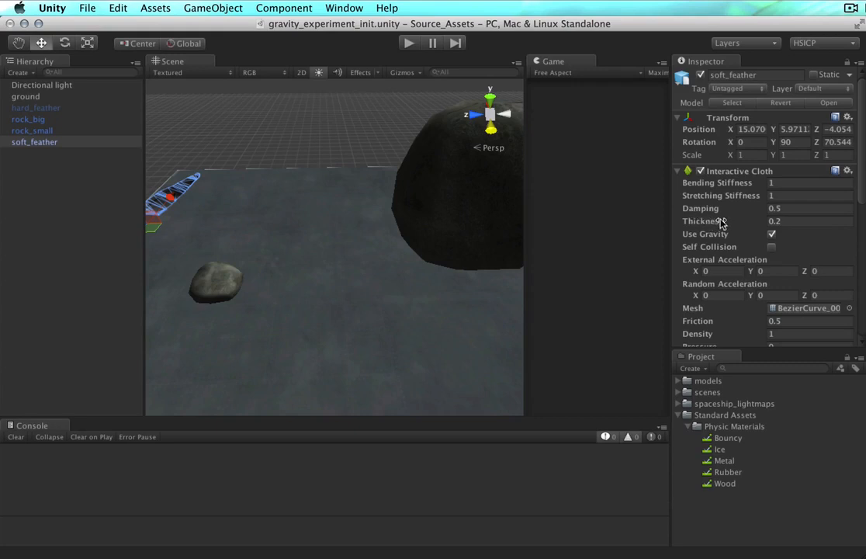
# Set the Thickness of soft_feather's Interactive Cloth to 1 and test it in a play run.
pyautogui.click(803, 223)
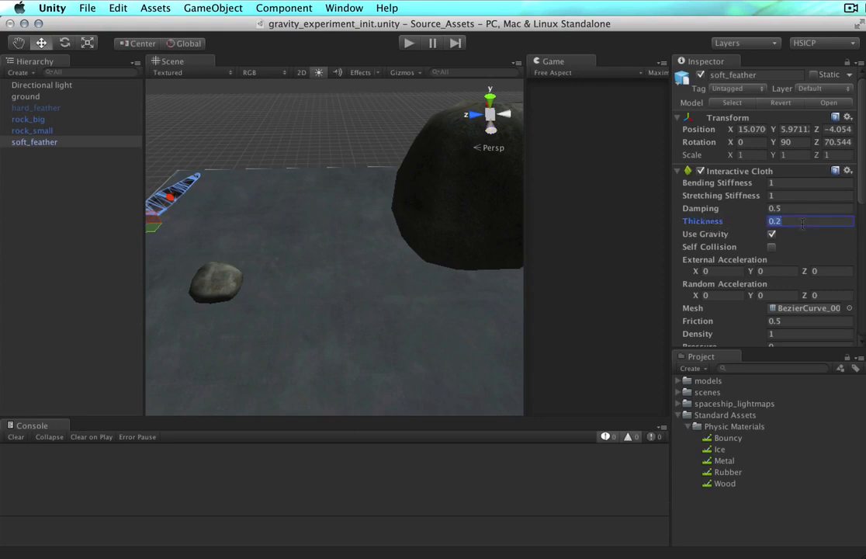
pyautogui.write('1')
pyautogui.press('super+p')
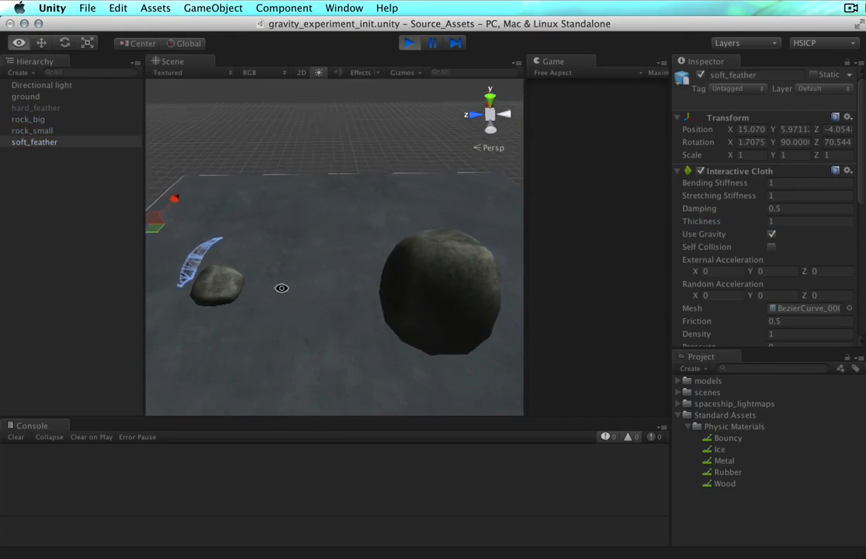
pyautogui.keyDown('alt'); pyautogui.moveTo(280, 290); pyautogui.dragTo(66, 155); pyautogui.keyUp('alt')
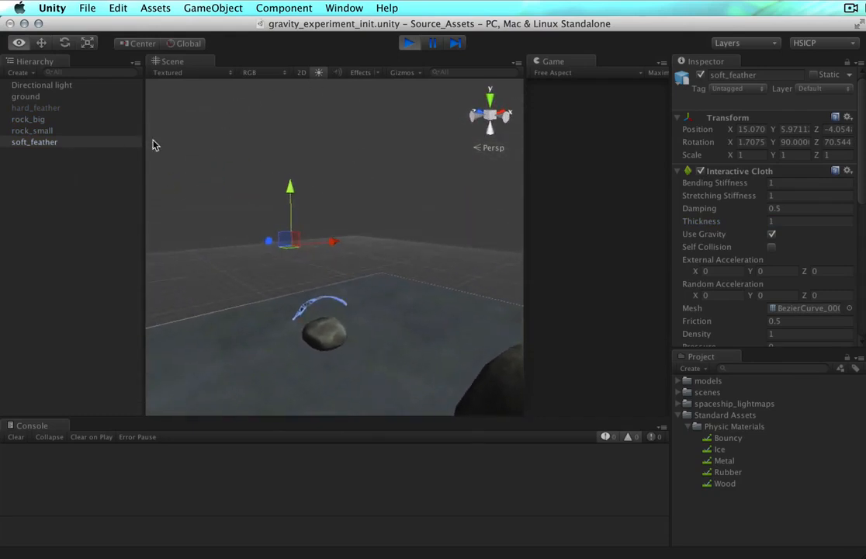
pyautogui.keyDown('alt'); pyautogui.moveTo(243, 199); pyautogui.dragTo(416, 303); pyautogui.keyUp('alt')
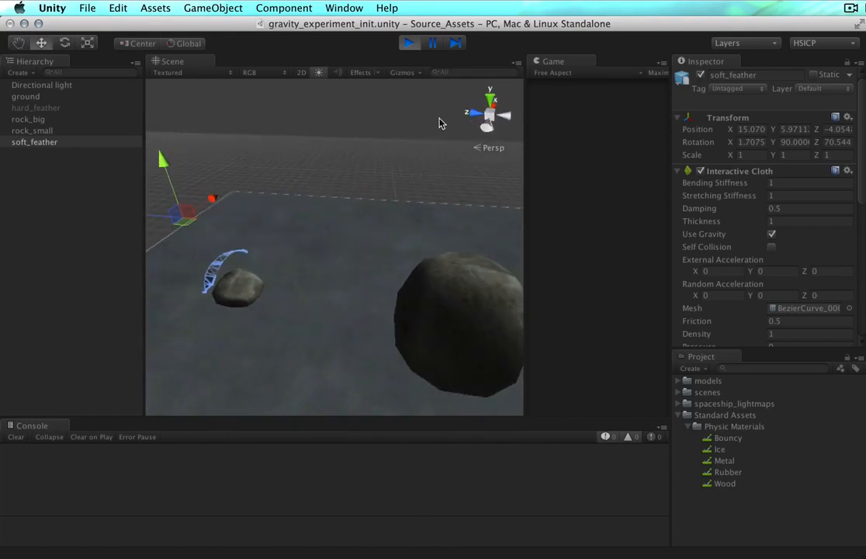
pyautogui.click(410, 44)
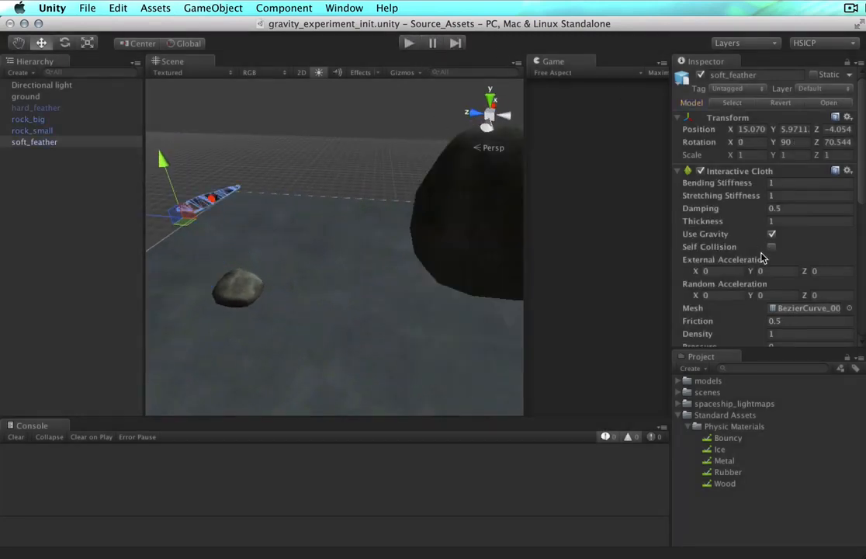
# Set the Thickness of soft_feather's Interactive Cloth to 0.1 and test it in a play run.
pyautogui.click(797, 221)
pyautogui.write('0.1')
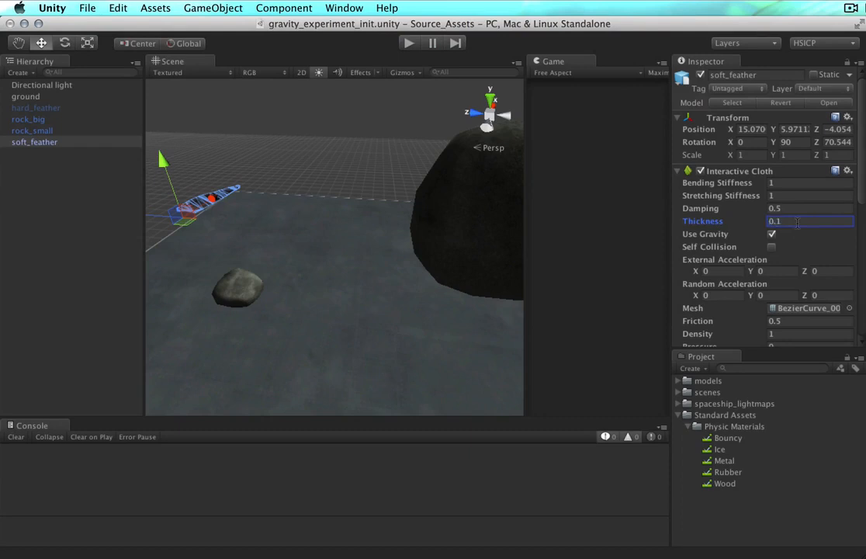
pyautogui.press('super+p')
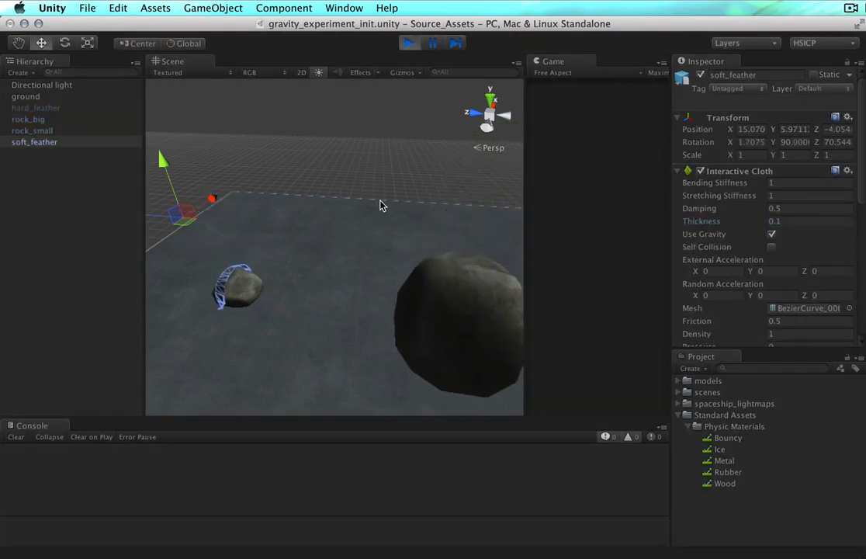
pyautogui.click(379, 147)
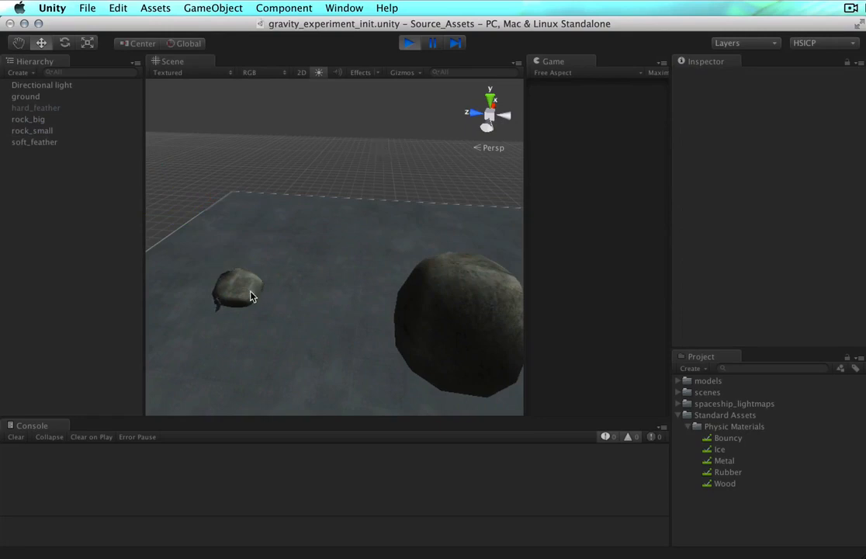
pyautogui.keyDown('alt'); pyautogui.moveTo(253, 292); pyautogui.dragTo(272, 314); pyautogui.keyUp('alt')
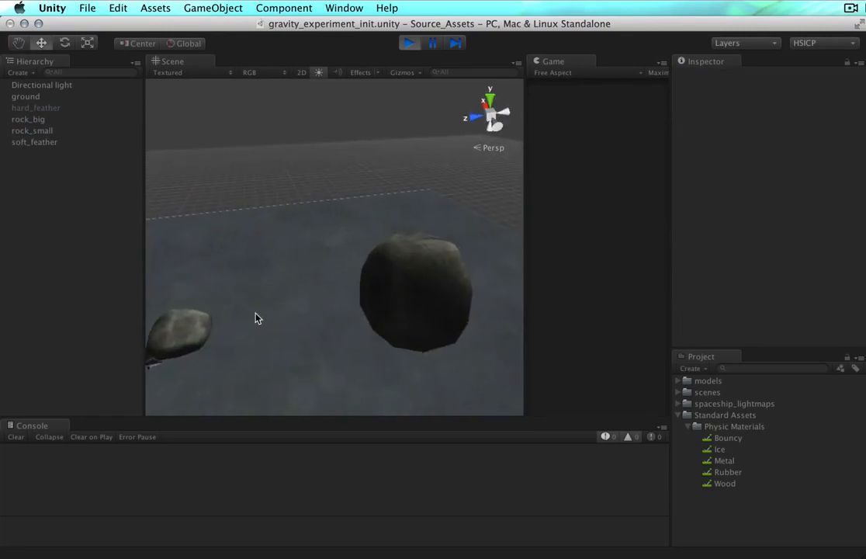
pyautogui.moveTo(256, 314); pyautogui.dragTo(272, 309, button='middle')
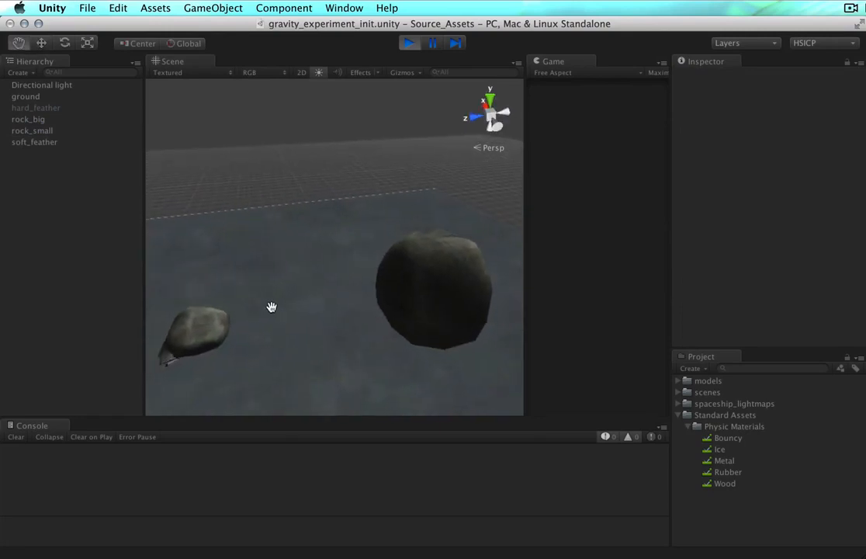
pyautogui.click(417, 45)
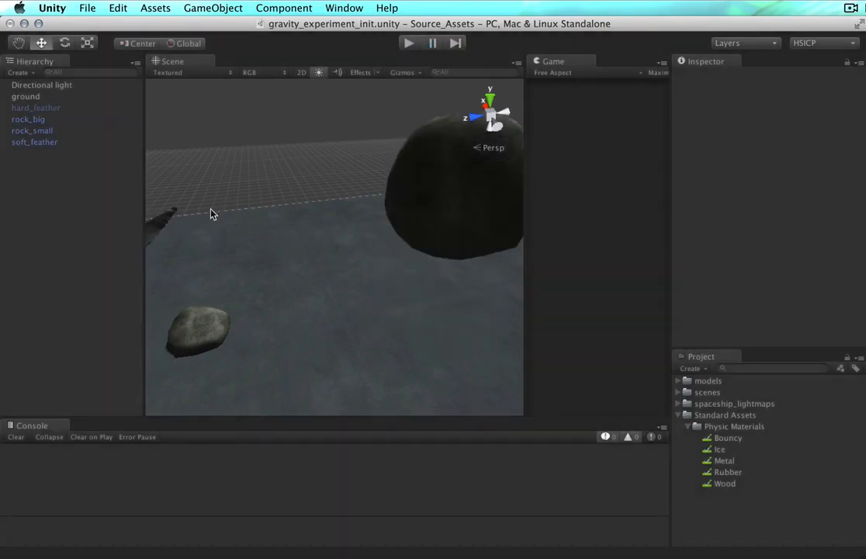
# Reselect soft_feather and set its Interactive Cloth Thickness back to 0.2.
pyautogui.click(162, 233)
pyautogui.click(151, 223)
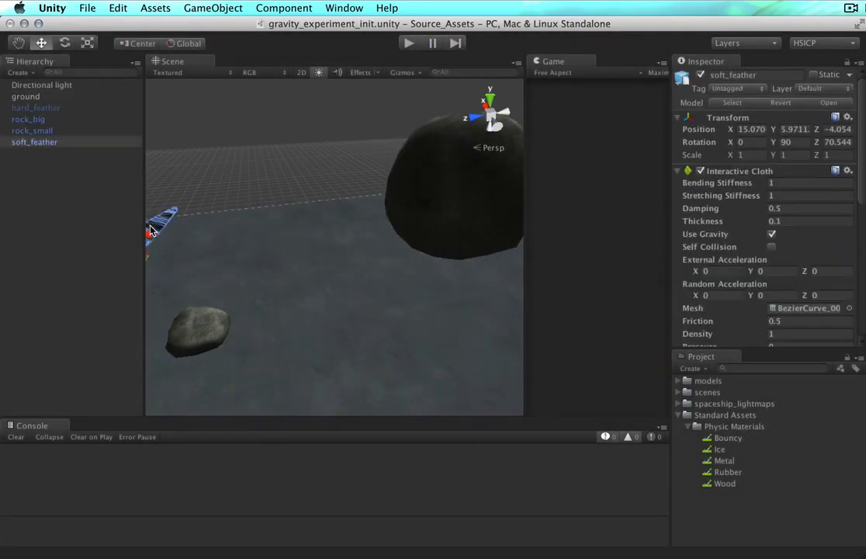
pyautogui.moveTo(226, 218); pyautogui.dragTo(315, 219, button='middle')
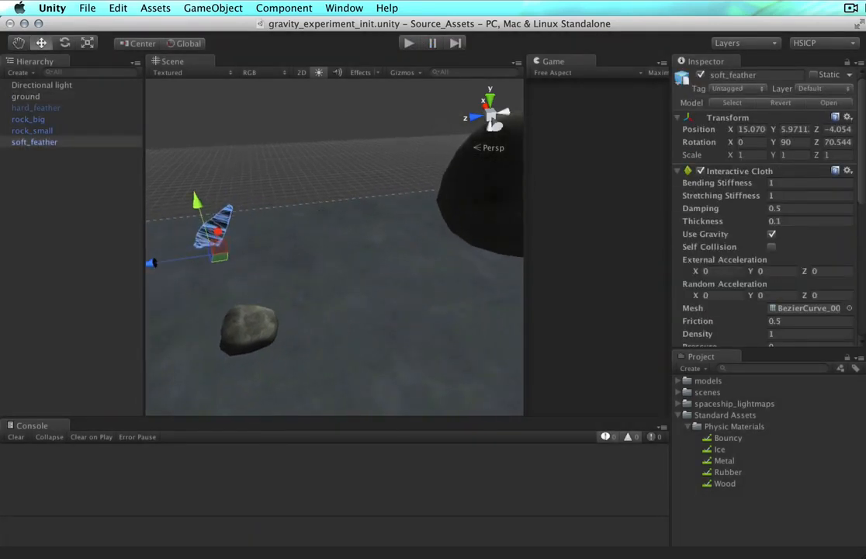
pyautogui.click(791, 222)
pyautogui.write('0.2')
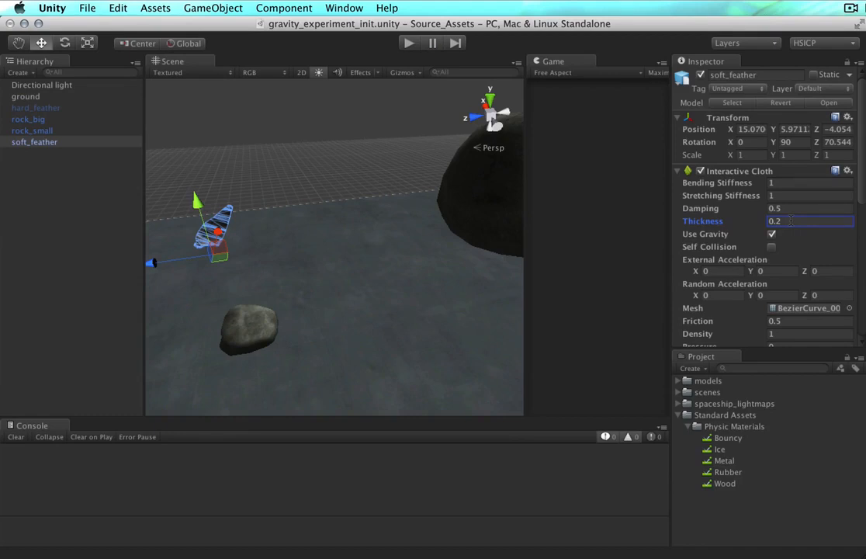
# Open the project's Physics settings and examine the Gravity values.
pyautogui.click(118, 7)
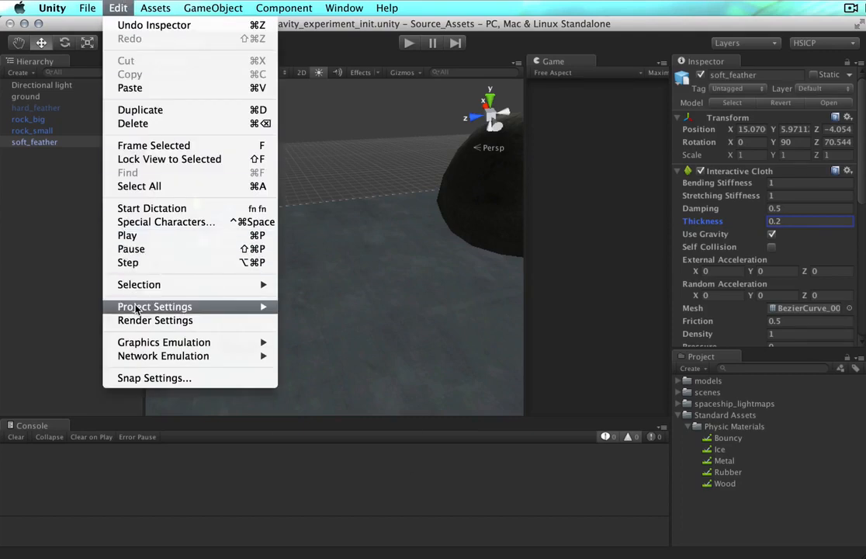
pyautogui.moveTo(264, 306)
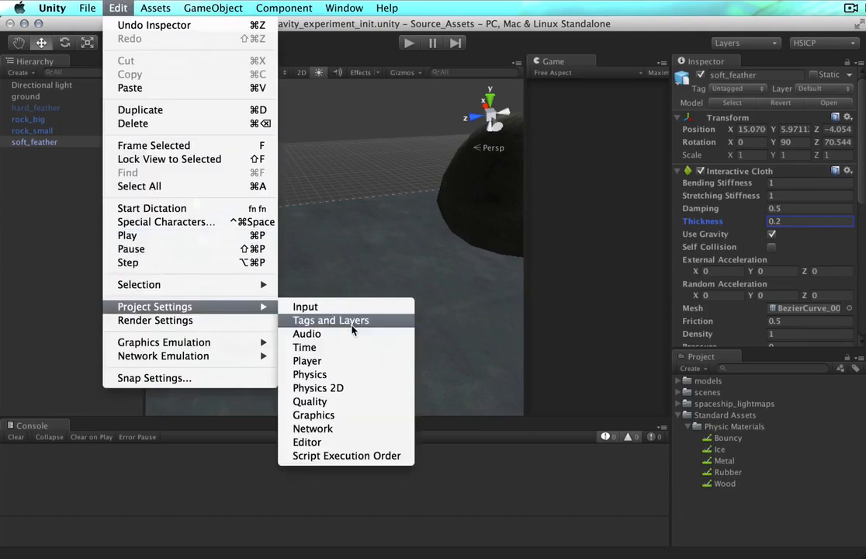
pyautogui.click(330, 375)
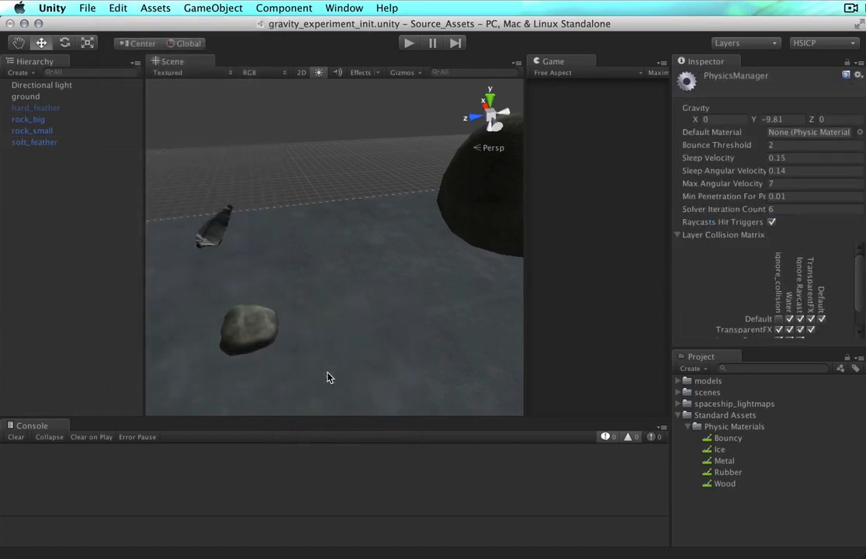
pyautogui.click(705, 119)
# Test soft_feather with a Random Acceleration of 100 on Z in a play run, and reset that value to 0.
pyautogui.click(208, 233)
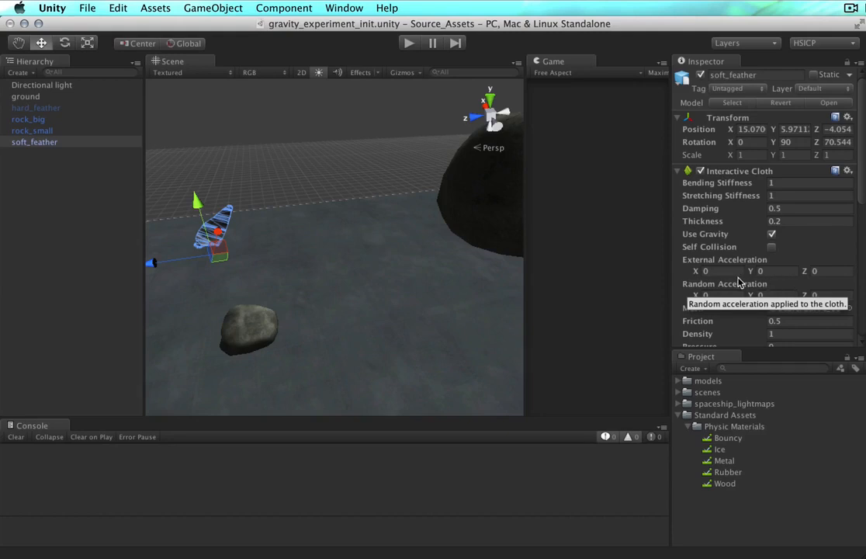
pyautogui.click(721, 296)
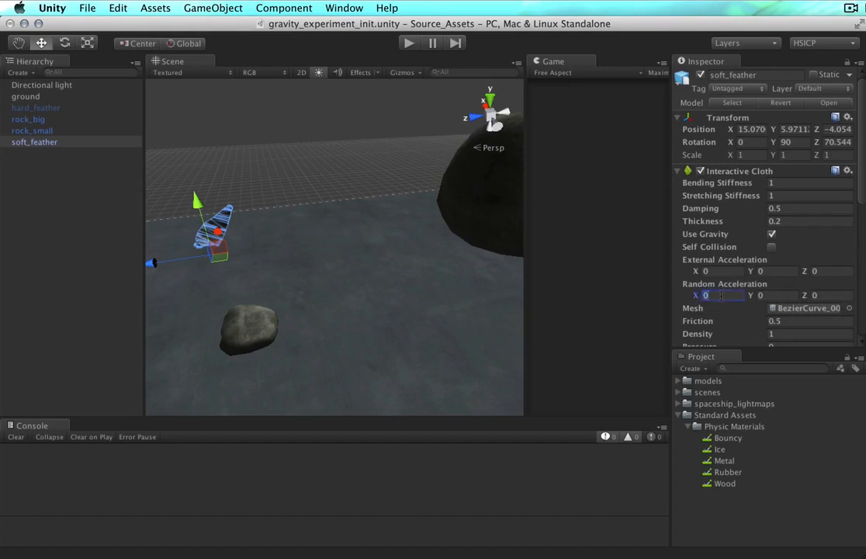
pyautogui.write('100')
pyautogui.press('BackSpace')
pyautogui.press('BackSpace')
pyautogui.press('BackSpace')
pyautogui.press('Tab')
pyautogui.press('Tab')
pyautogui.write('100')
pyautogui.press('super+p')
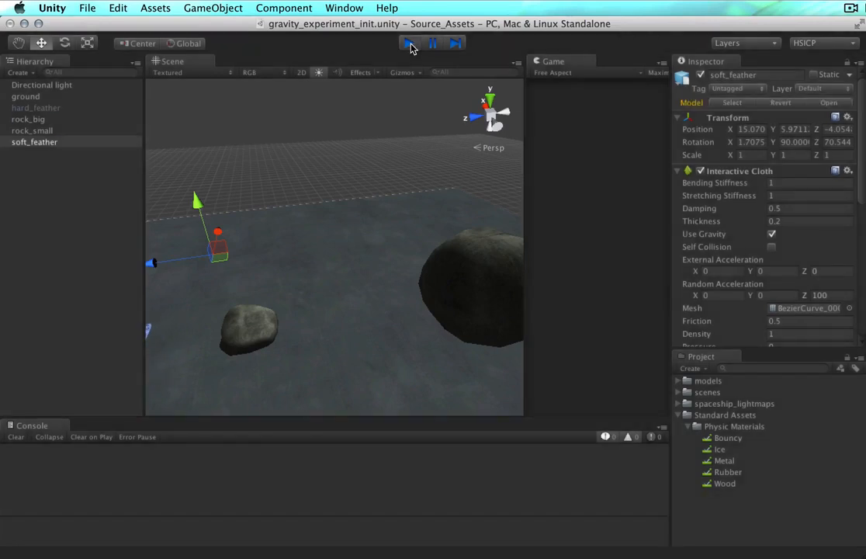
pyautogui.click(410, 45)
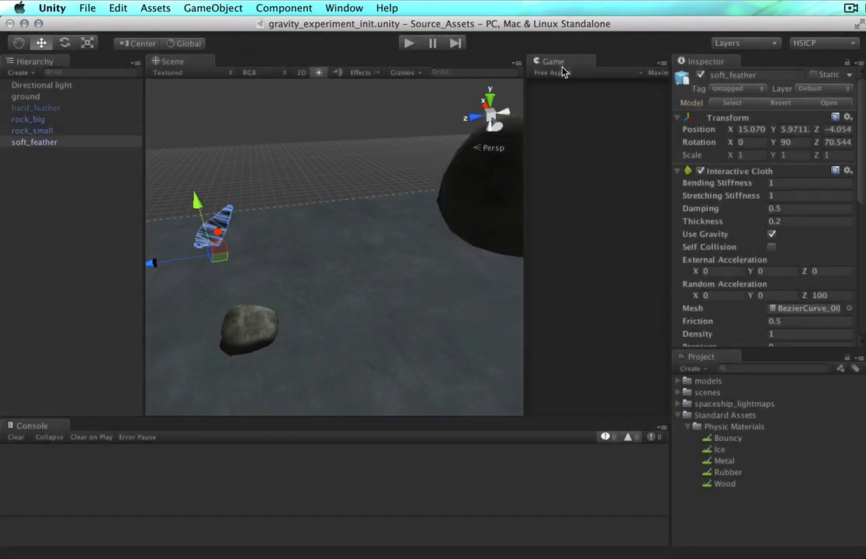
pyautogui.click(837, 295)
pyautogui.write('0')
# Set the Friction of soft_feather's Interactive Cloth to 1 and test it in a play run.
pyautogui.scroll(-5, 837, 296)
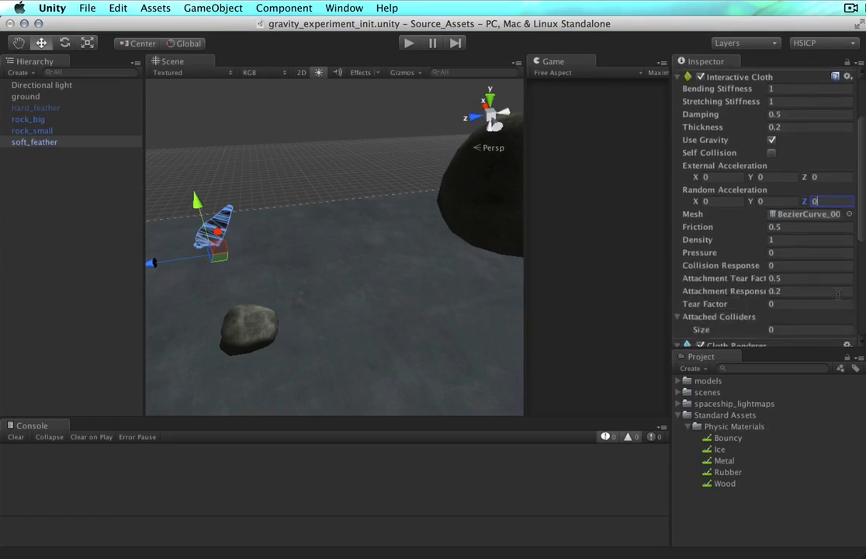
pyautogui.click(800, 227)
pyautogui.write('1')
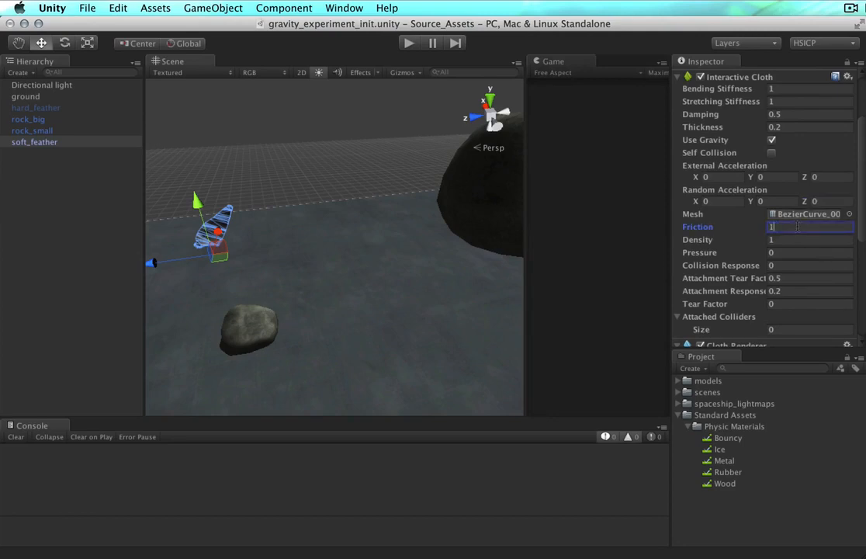
pyautogui.press('super+p')
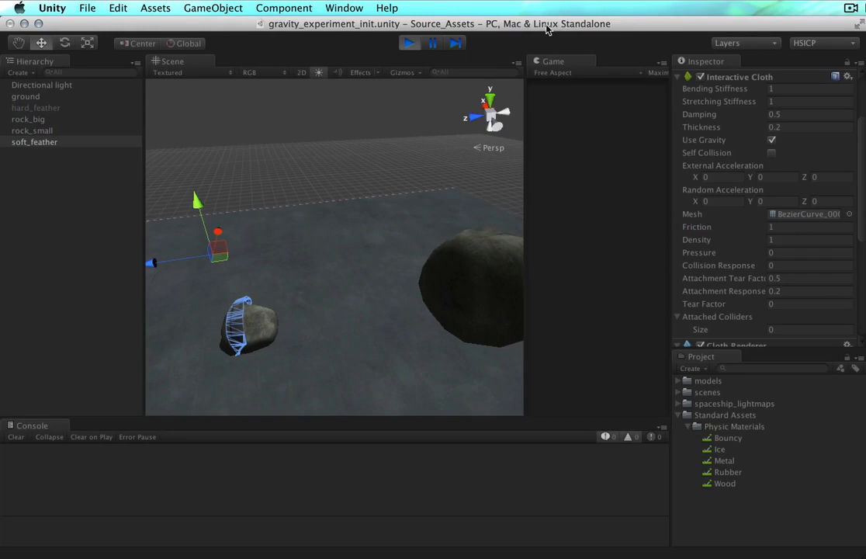
pyautogui.click(409, 44)
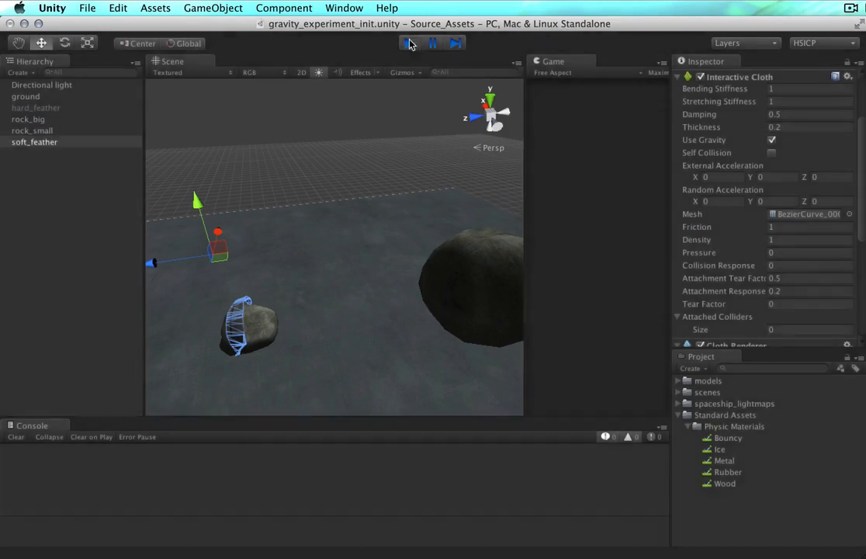
# Test soft_feather with a Friction of 0.75 in a play run, and set the Friction back to 0.5.
pyautogui.click(796, 231)
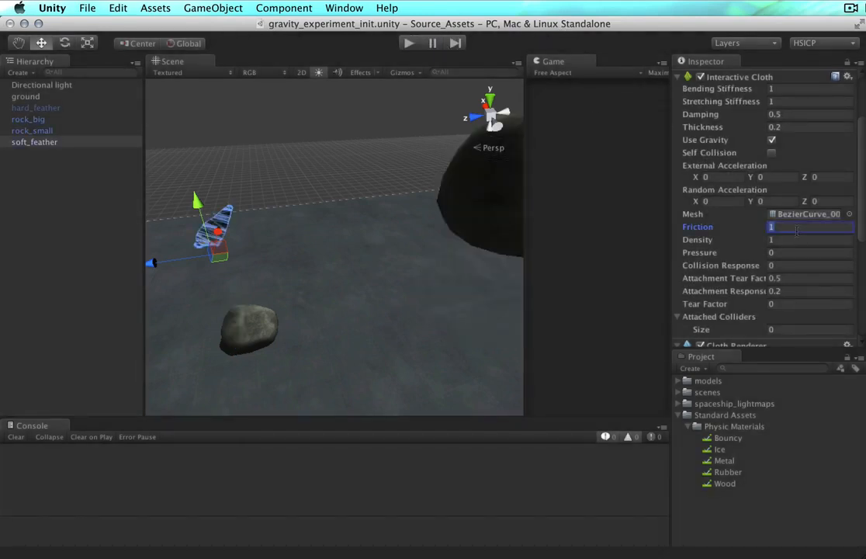
pyautogui.press('BackSpace')
pyautogui.write('0.75')
pyautogui.press('super+p')
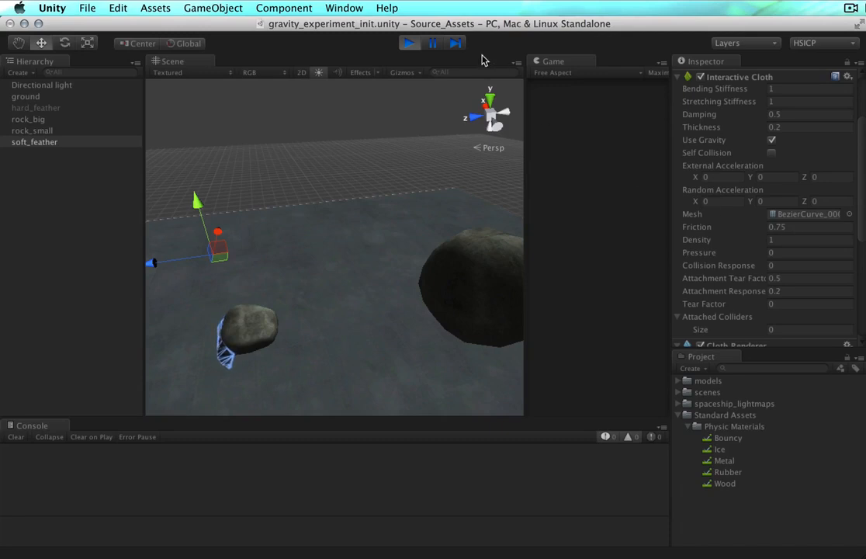
pyautogui.click(409, 43)
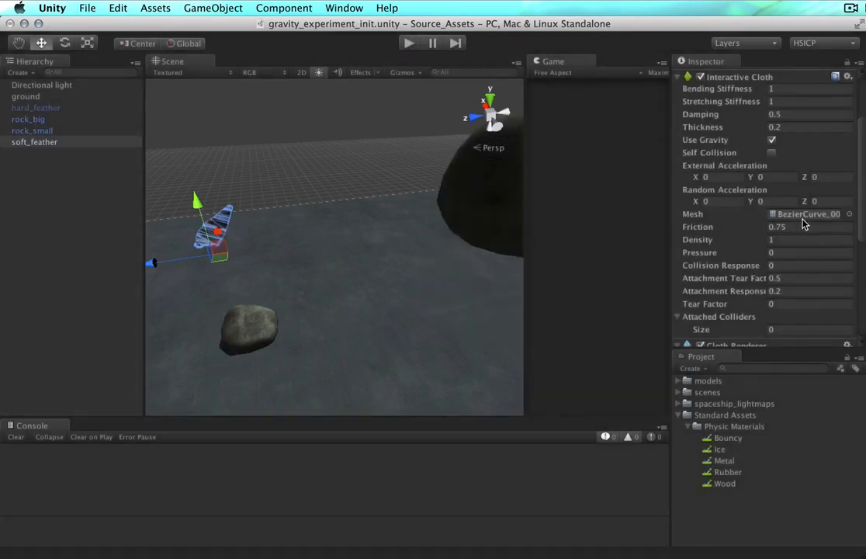
pyautogui.click(804, 225)
pyautogui.write('0.5')
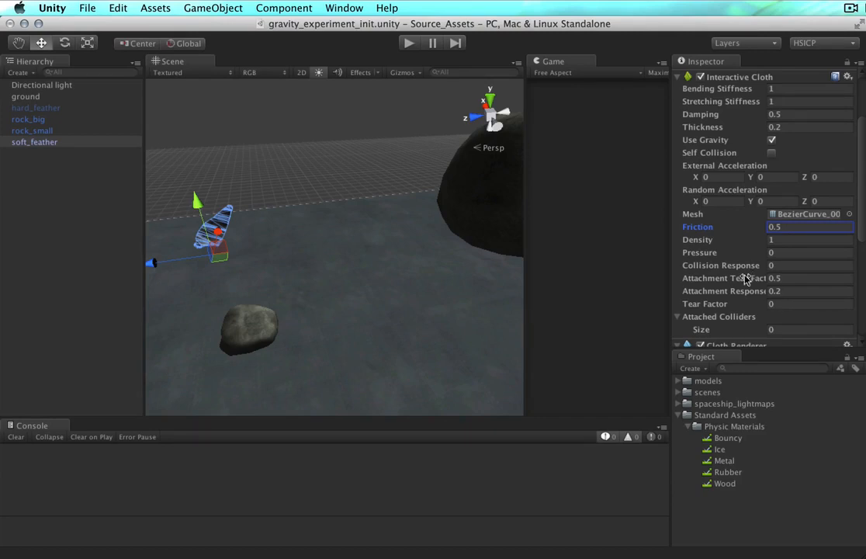
# Set the Tear Factor of soft_feather's Interactive Cloth to 0.01 and test it in a play run.
pyautogui.click(798, 304)
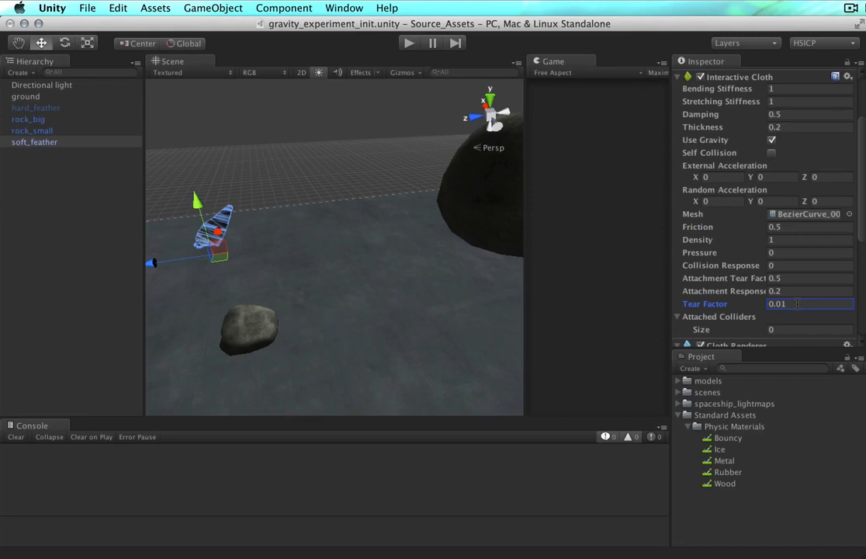
pyautogui.press('super+p')
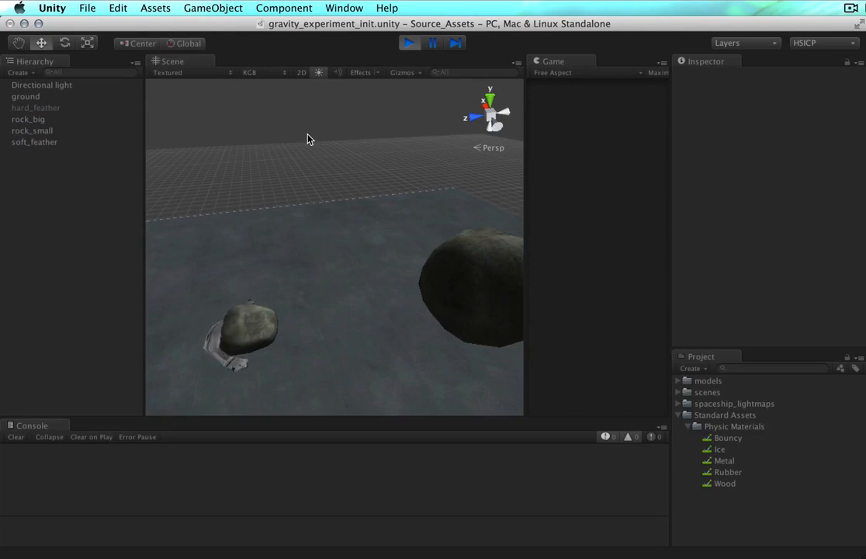
pyautogui.click(408, 46)
# Set the Tear Factor of soft_feather's Interactive Cloth to 0.001 and start a play run.
pyautogui.click(207, 223)
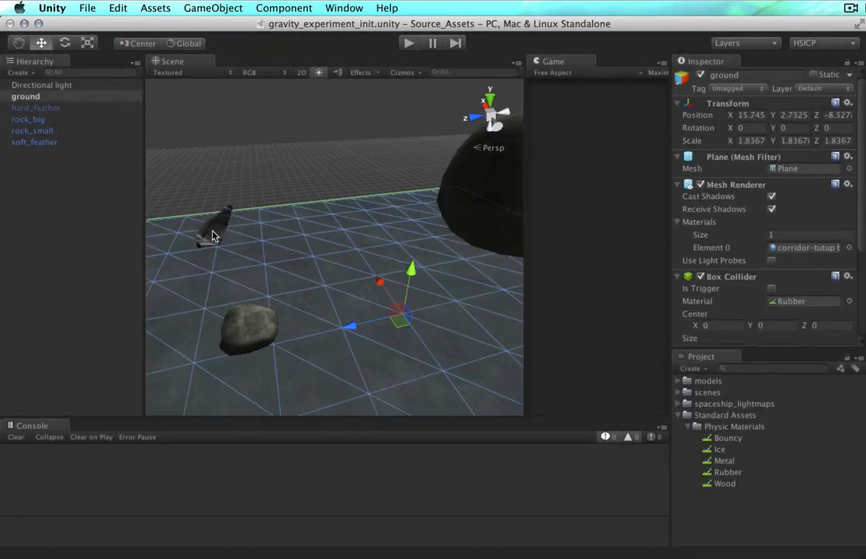
pyautogui.click(209, 226)
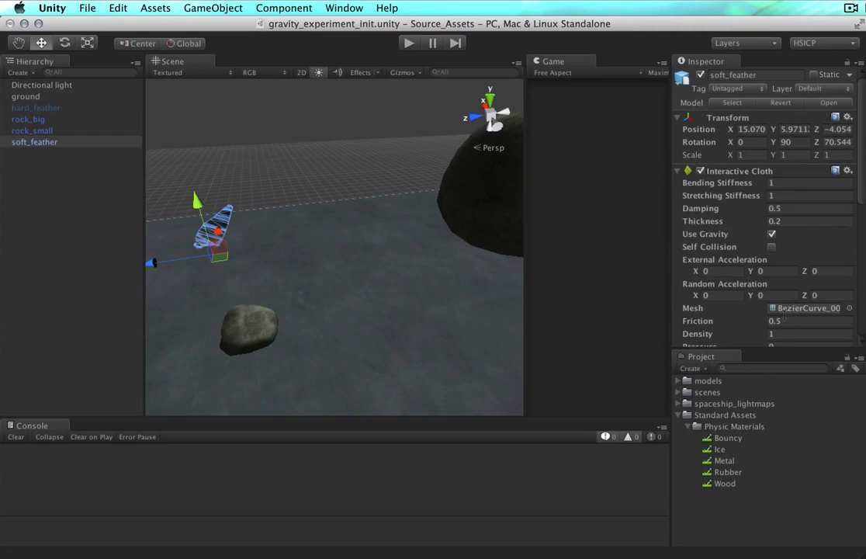
pyautogui.scroll(-10, 687, 225)
pyautogui.scroll(3, 778, 155)
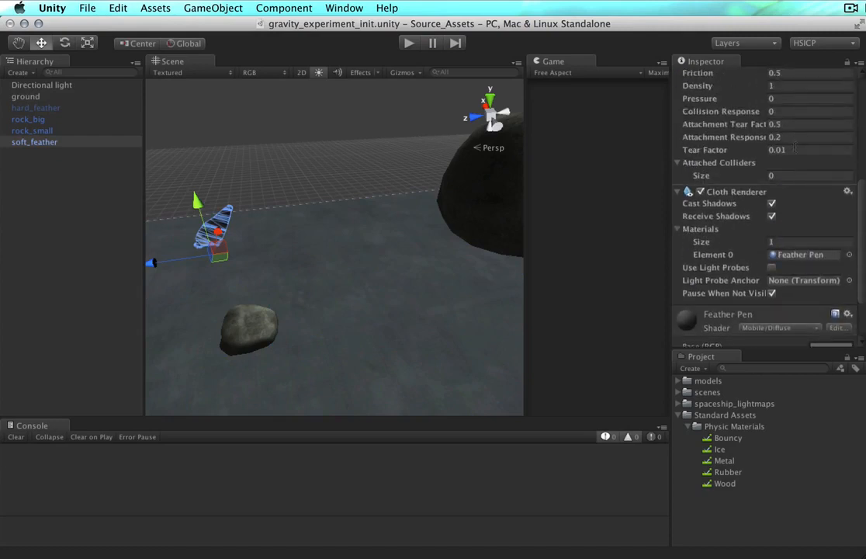
pyautogui.click(793, 150)
pyautogui.write('1')
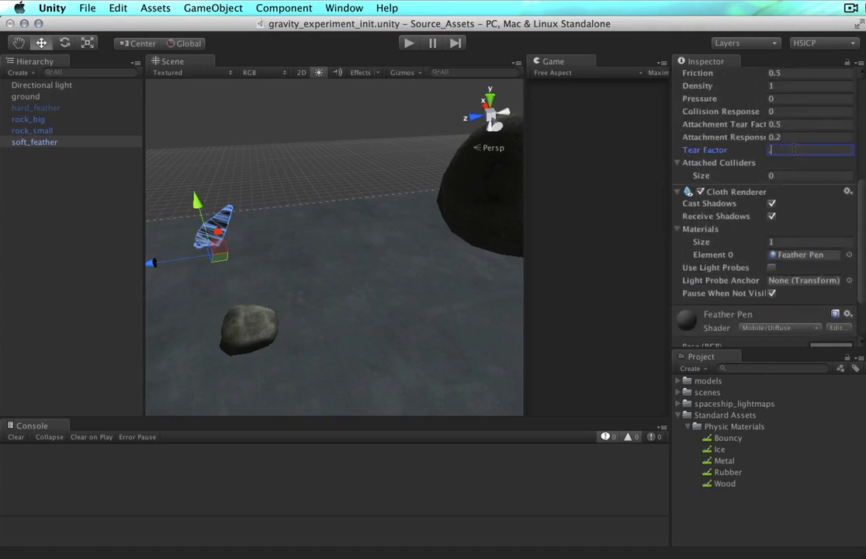
pyautogui.write('.001')
pyautogui.press('super+p')
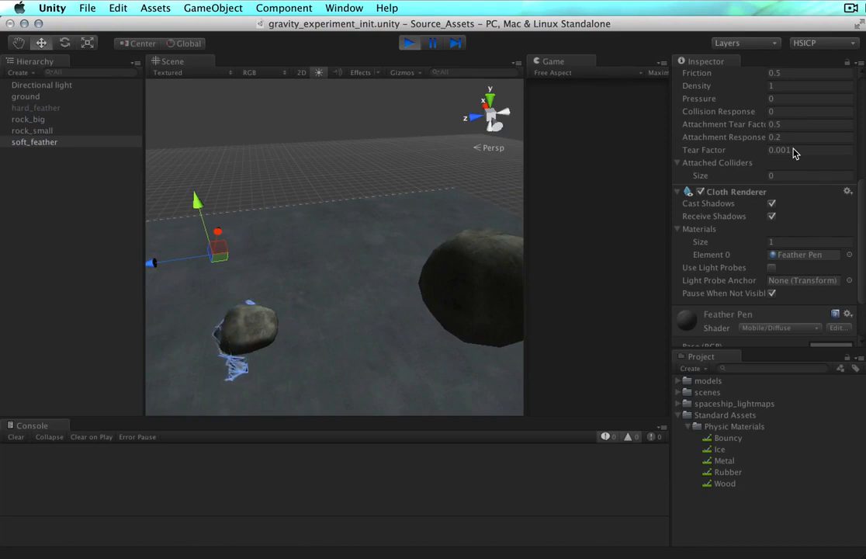
# Examine the torn feather around the small rock up close, and end the play run.
pyautogui.moveTo(272, 361); pyautogui.dragTo(577, 60, button='middle')
pyautogui.scroll(3, 321, 265)
pyautogui.scroll(3, 321, 261)
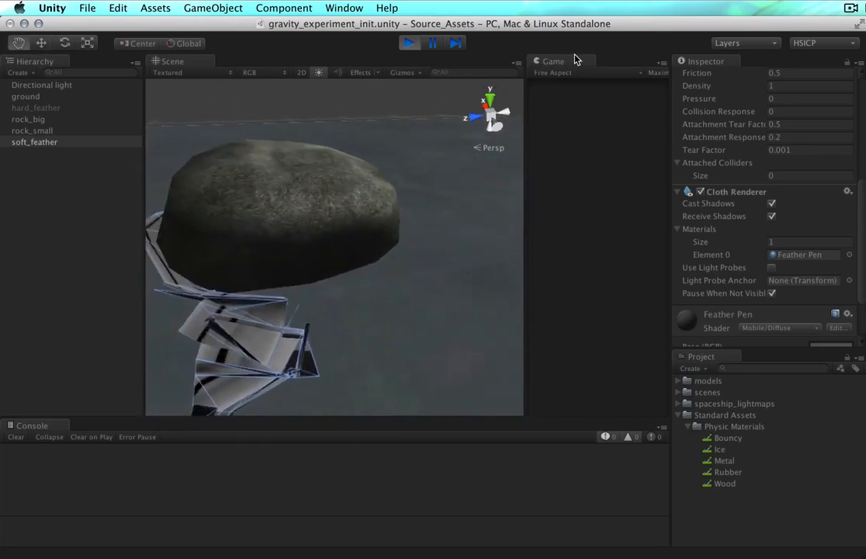
pyautogui.keyDown('alt'); pyautogui.moveTo(410, 242); pyautogui.dragTo(533, 275); pyautogui.keyUp('alt')
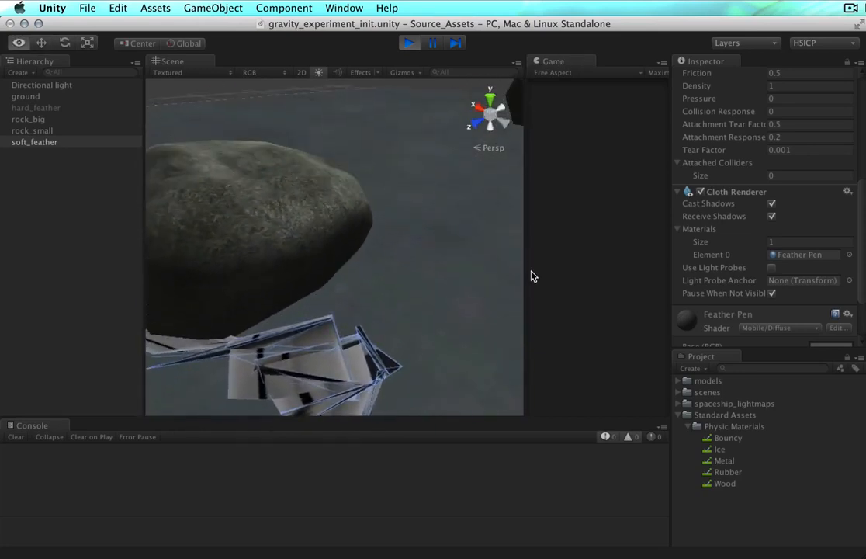
pyautogui.keyDown('alt'); pyautogui.moveTo(449, 315); pyautogui.dragTo(284, 315); pyautogui.keyUp('alt')
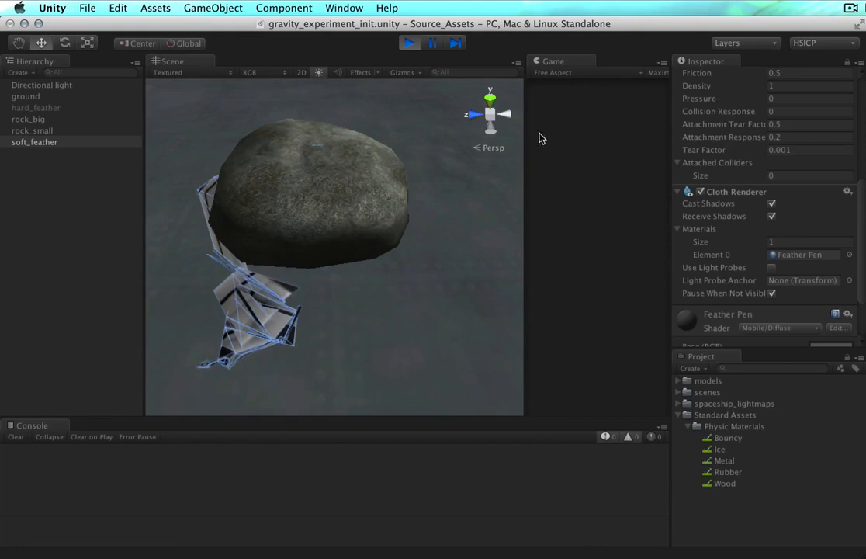
pyautogui.click(411, 44)
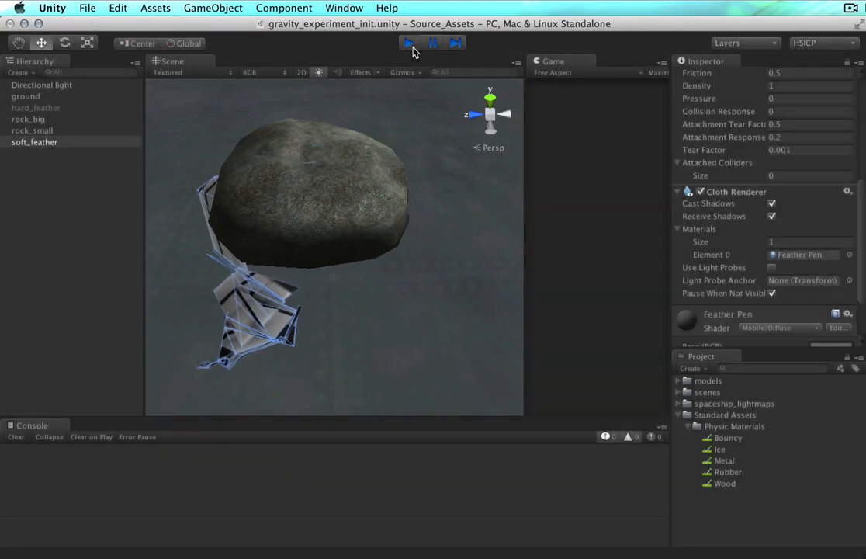
# Set the Tear Factor of soft_feather's Interactive Cloth to 0.1.
pyautogui.click(804, 152)
pyautogui.write('0.1')
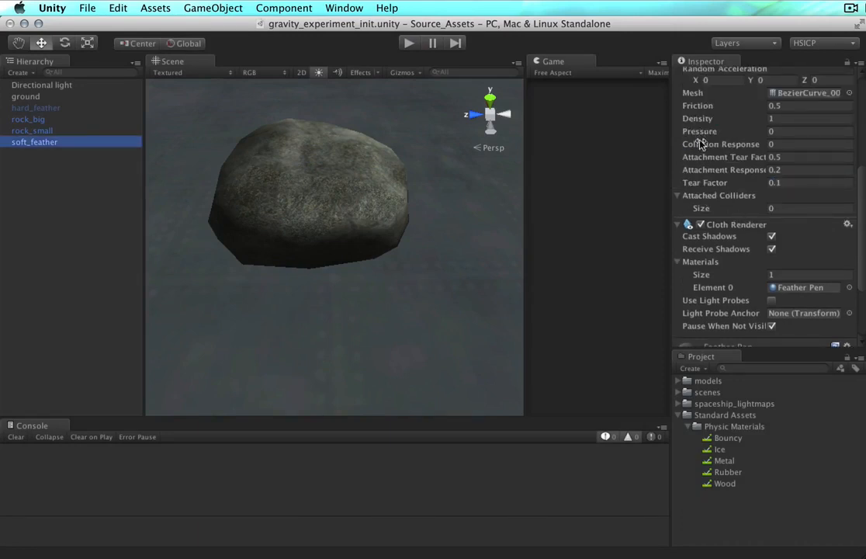
pyautogui.scroll(-5, 352, 263)
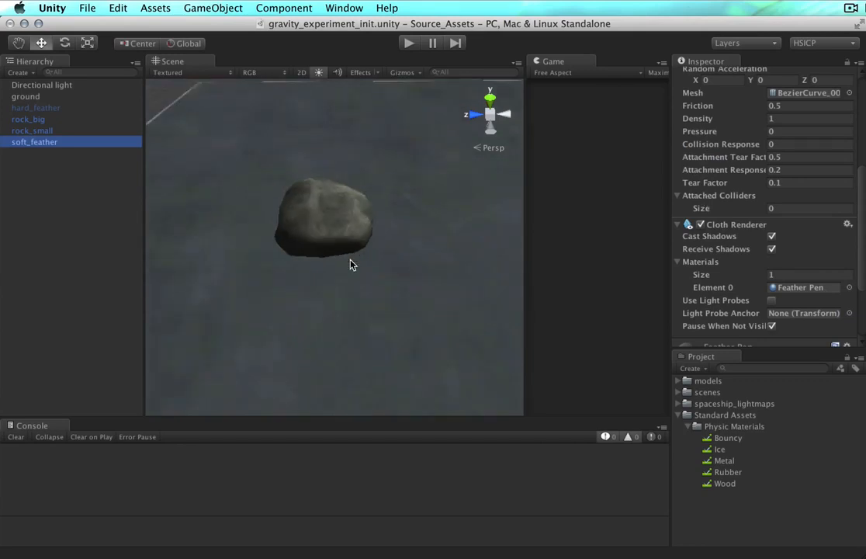
# Create a cube in the scene near the end of the feather.
pyautogui.keyDown('alt'); pyautogui.moveTo(406, 204); pyautogui.dragTo(236, 306); pyautogui.keyUp('alt')
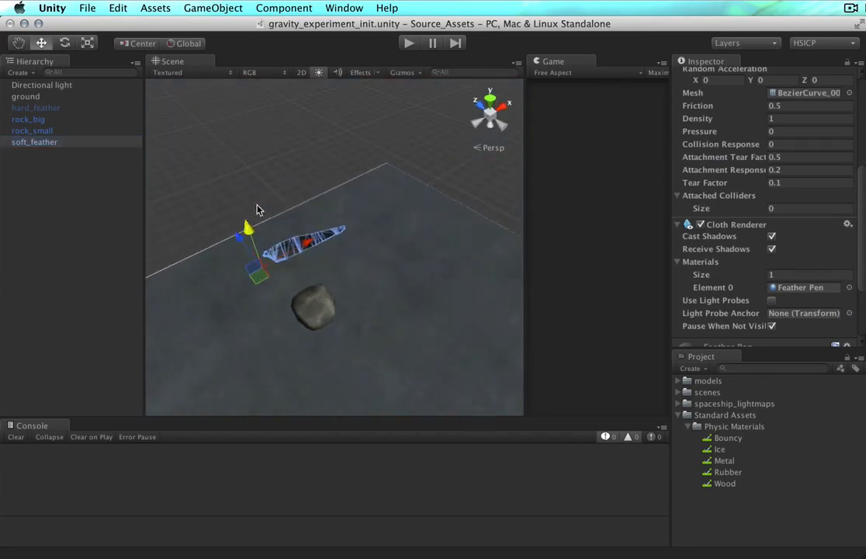
pyautogui.click(319, 138)
pyautogui.keyDown('alt'); pyautogui.moveTo(319, 138); pyautogui.dragTo(248, 117); pyautogui.keyUp('alt')
pyautogui.click(207, 8)
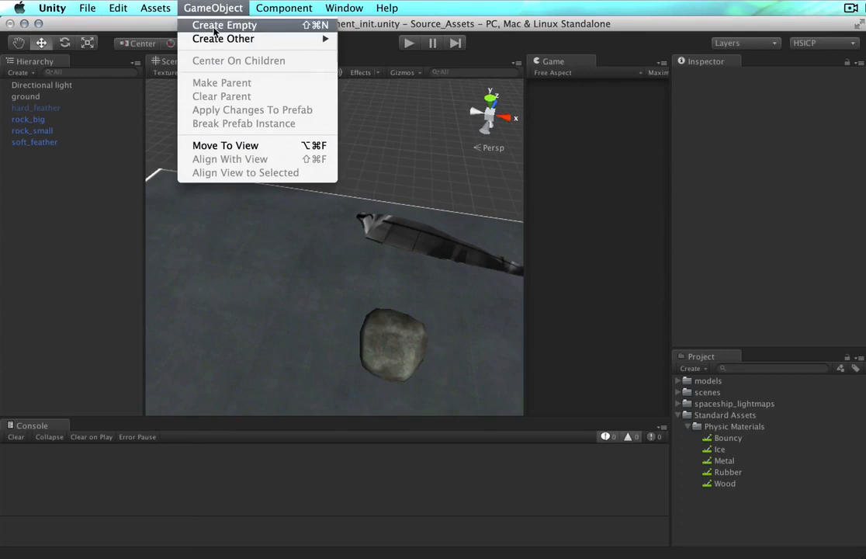
pyautogui.moveTo(207, 39)
pyautogui.click(395, 178)
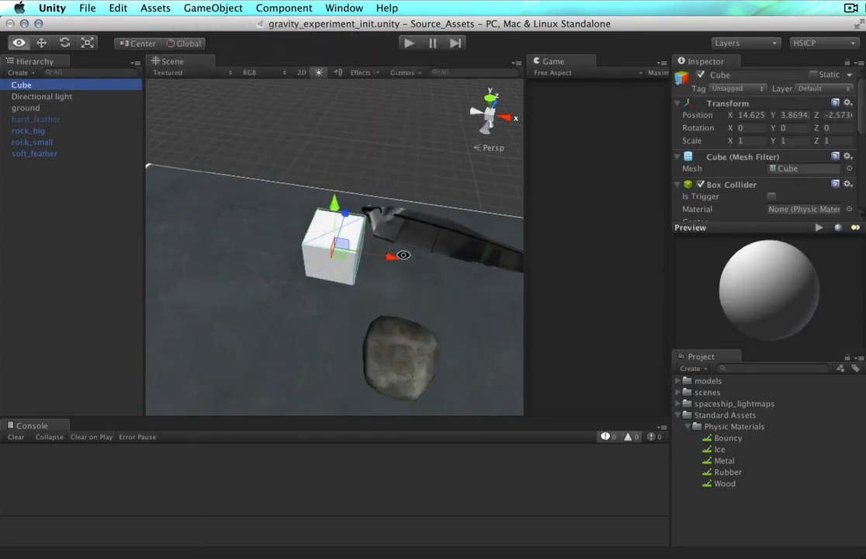
# Raise the cube above the ground and move it so its side overlaps the near end of soft_feather.
pyautogui.keyDown('alt'); pyautogui.moveTo(353, 221); pyautogui.dragTo(638, 190); pyautogui.keyUp('alt')
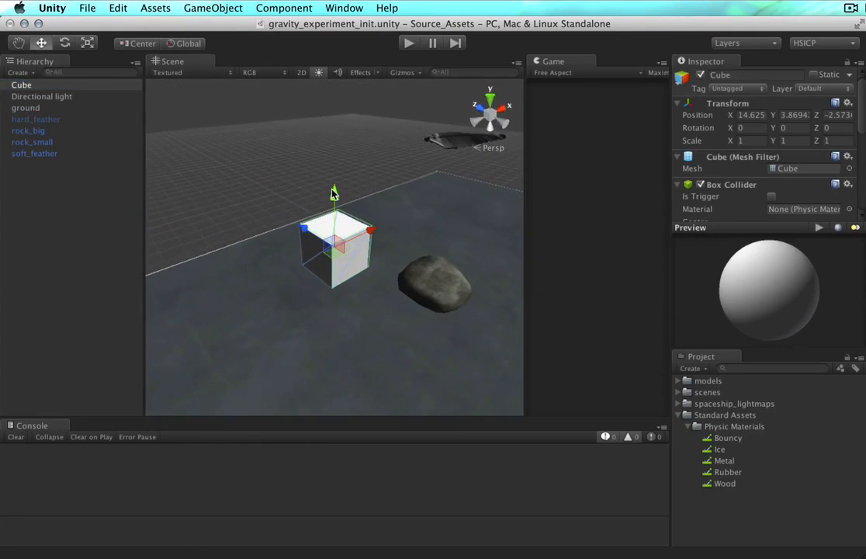
pyautogui.moveTo(335, 194); pyautogui.dragTo(344, 142)
pyautogui.keyDown('alt'); pyautogui.moveTo(414, 237); pyautogui.dragTo(222, 267); pyautogui.keyUp('alt')
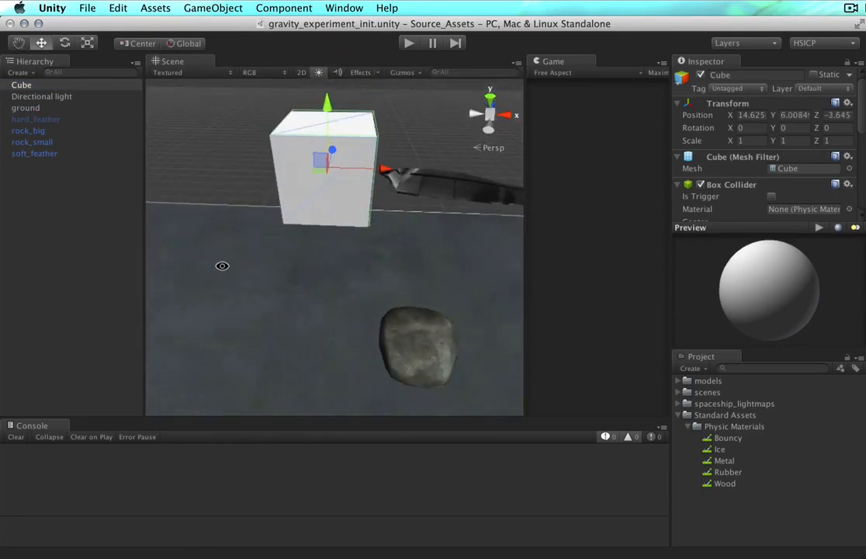
pyautogui.moveTo(378, 169); pyautogui.dragTo(406, 170)
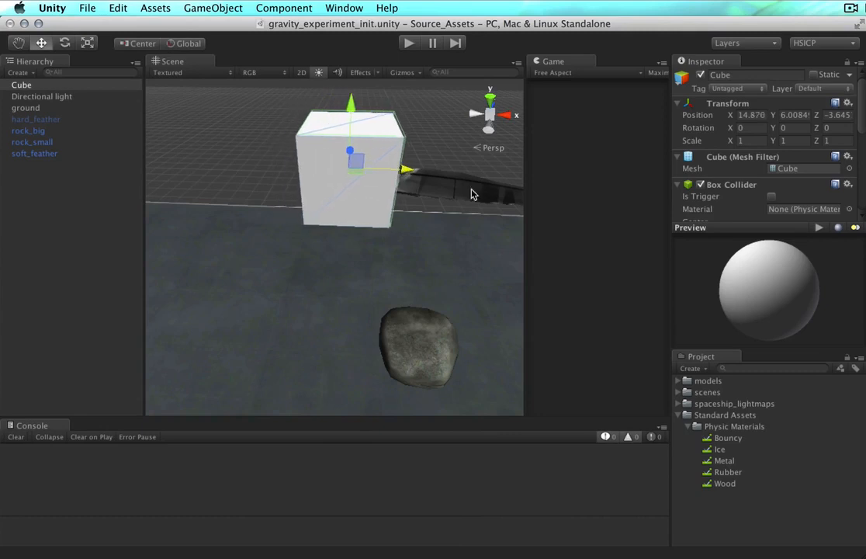
pyautogui.keyDown('alt'); pyautogui.moveTo(472, 192); pyautogui.dragTo(435, 205); pyautogui.keyUp('alt')
pyautogui.scroll(-5, 772, 193)
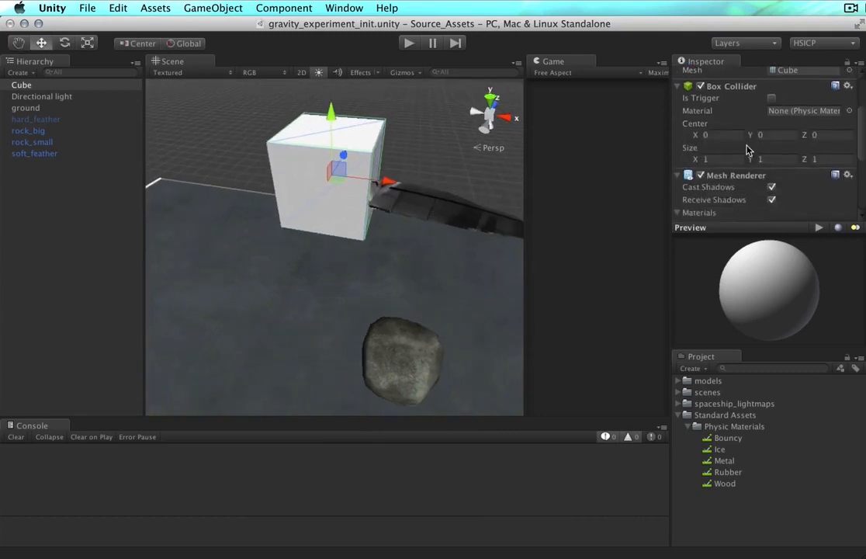
pyautogui.keyDown('alt'); pyautogui.moveTo(468, 242); pyautogui.dragTo(383, 319); pyautogui.keyUp('alt')
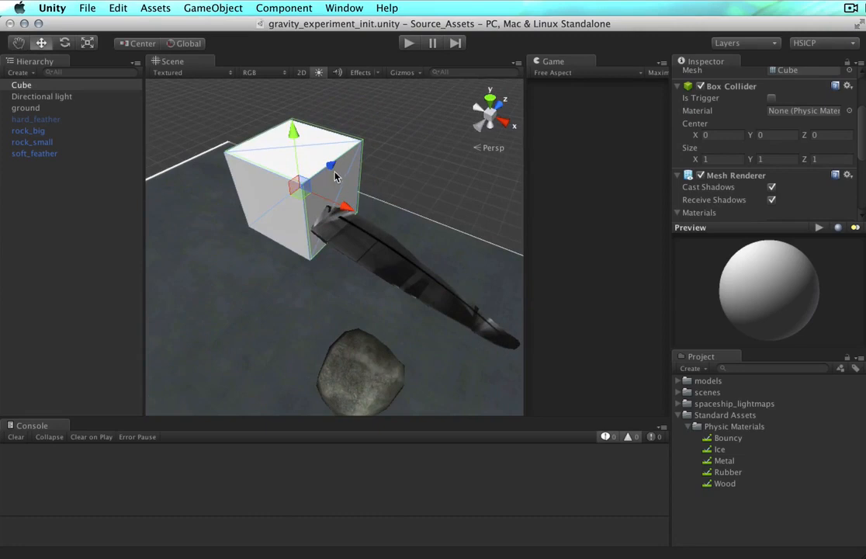
pyautogui.moveTo(320, 170); pyautogui.dragTo(313, 175)
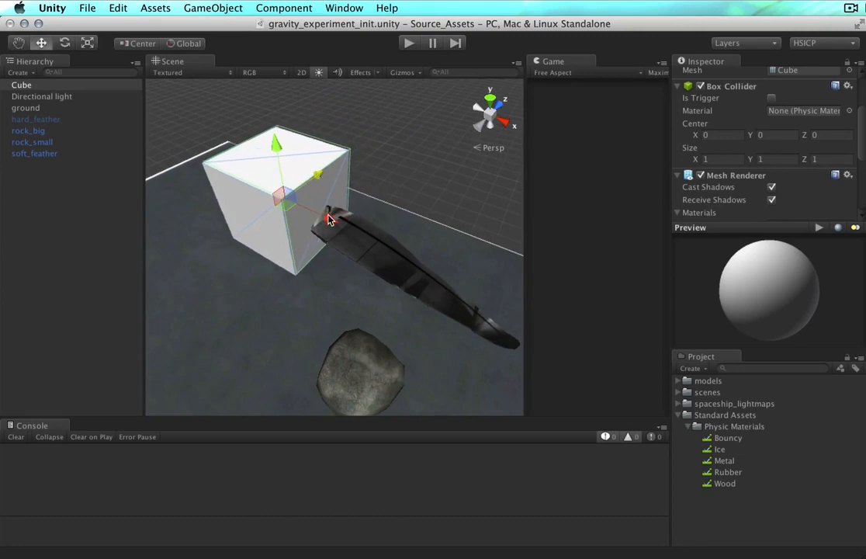
pyautogui.moveTo(328, 219)
pyautogui.mouseDown()
pyautogui.moveTo(306, 210)
pyautogui.moveTo(336, 225)
pyautogui.mouseUp()
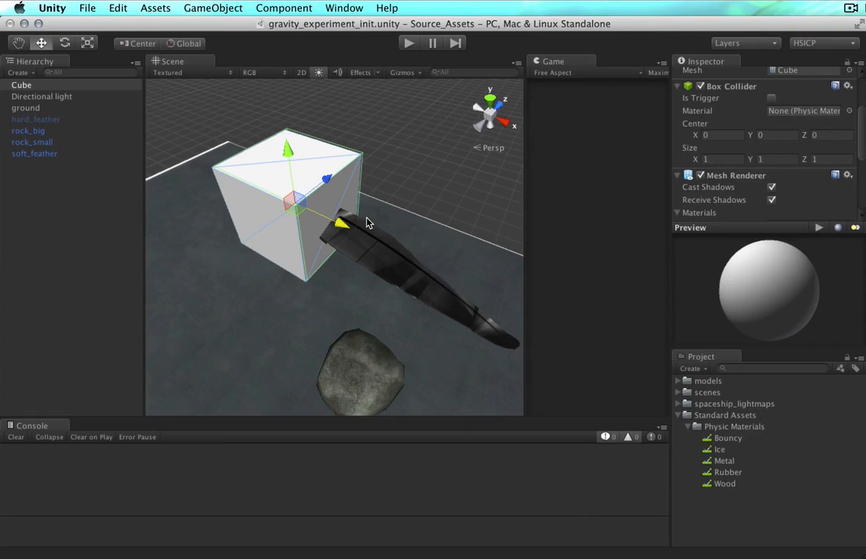
# Set the Attached Colliders size of soft_feather's Interactive Cloth to 1 and assign the Cube as its collider.
pyautogui.keyDown('alt'); pyautogui.moveTo(319, 265); pyautogui.dragTo(295, 244); pyautogui.keyUp('alt')
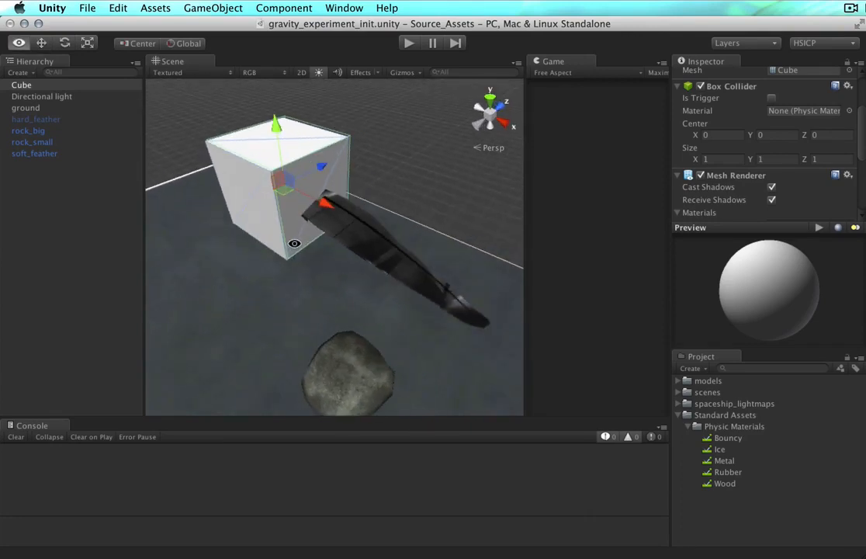
pyautogui.click(382, 246)
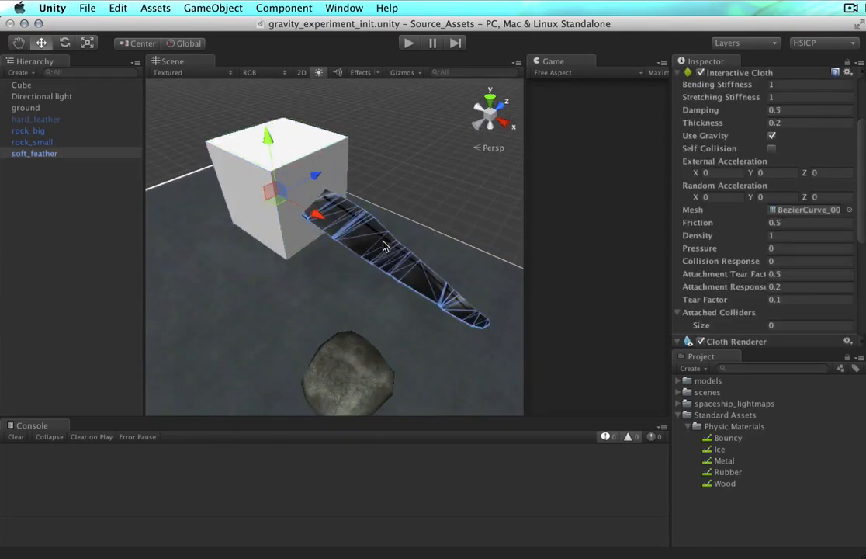
pyautogui.scroll(-10, 767, 261)
pyautogui.scroll(5, 766, 261)
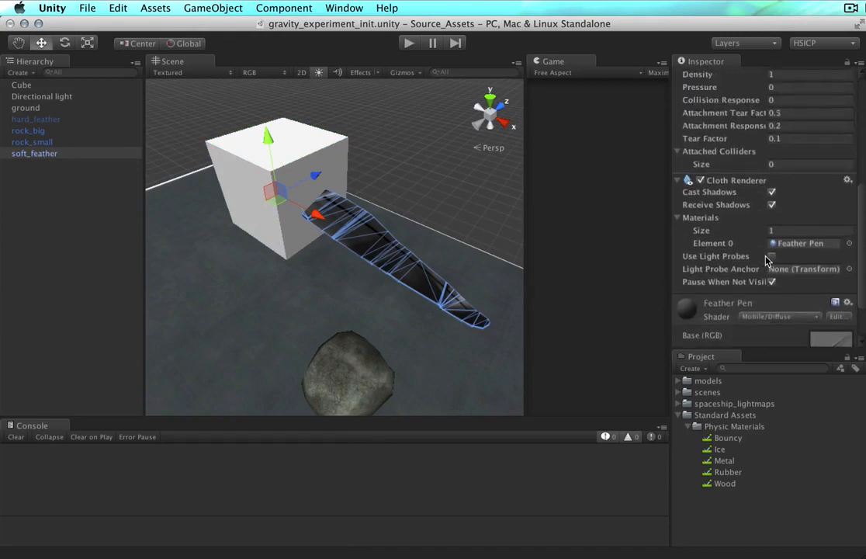
pyautogui.click(794, 211)
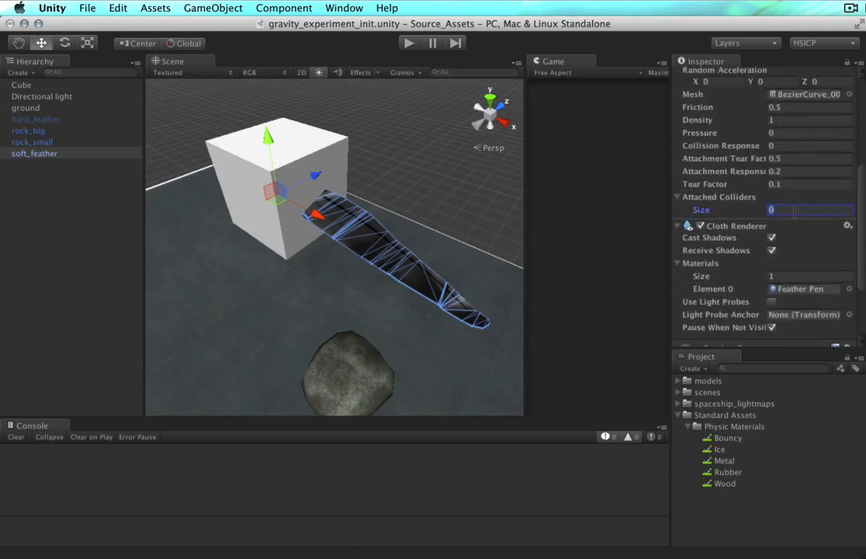
pyautogui.write('1')
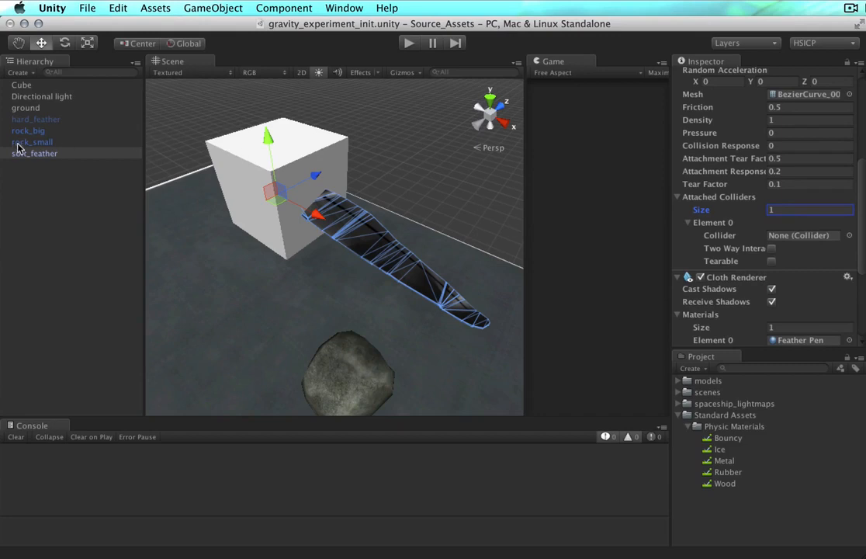
pyautogui.moveTo(28, 87); pyautogui.dragTo(799, 240)
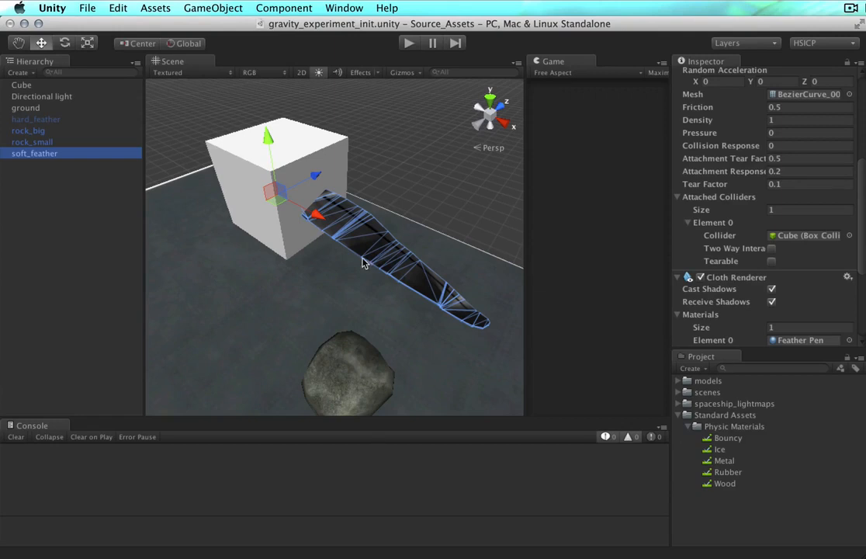
# Hide the cube by disabling its Mesh Renderer, keeping its Box Collider active.
pyautogui.click(311, 140)
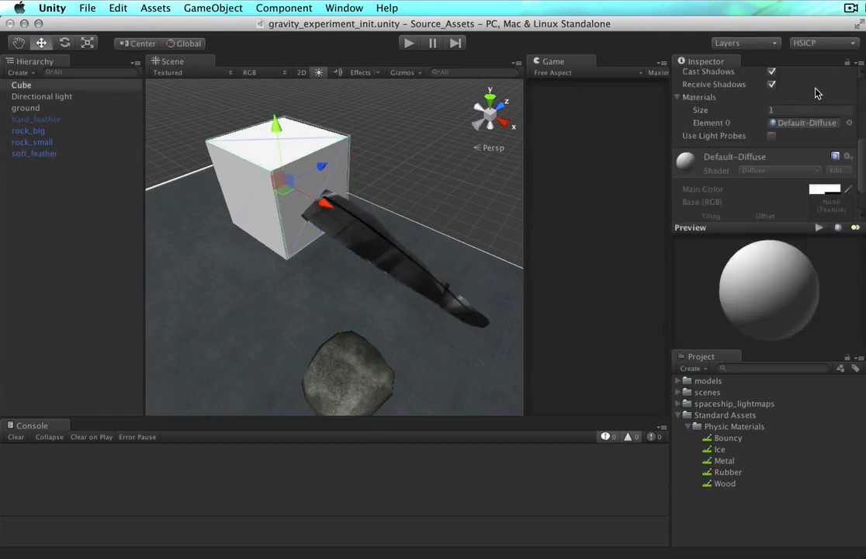
pyautogui.scroll(5, 813, 91)
pyautogui.scroll(-2, 816, 94)
pyautogui.scroll(-1, 816, 94)
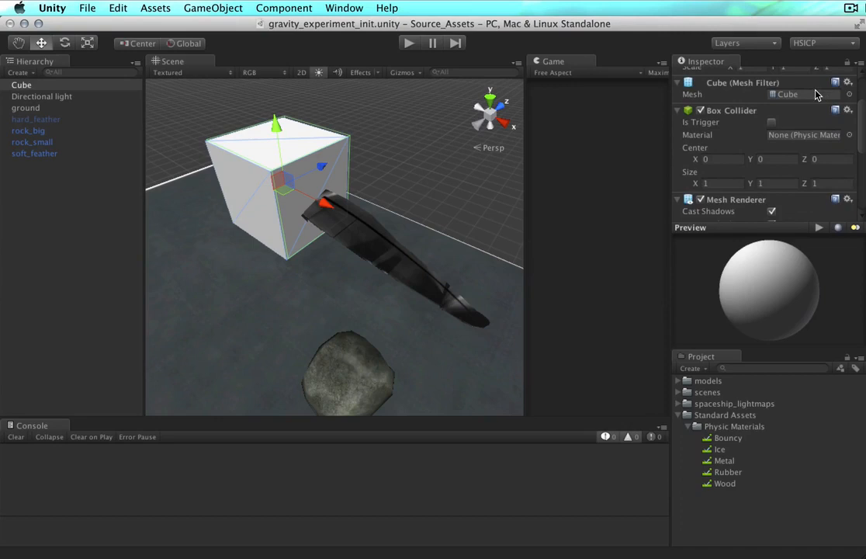
pyautogui.click(701, 200)
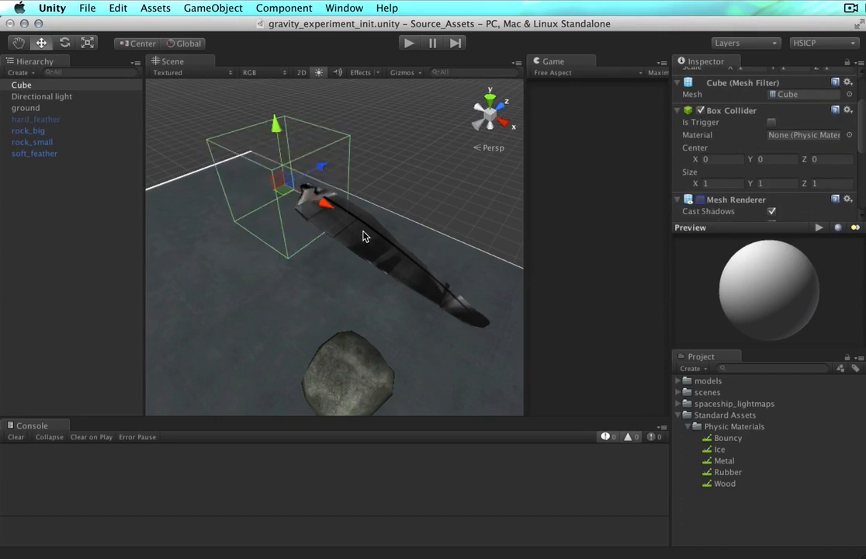
# Test the feather attached to the hidden cube in a play run.
pyautogui.press('super+p')
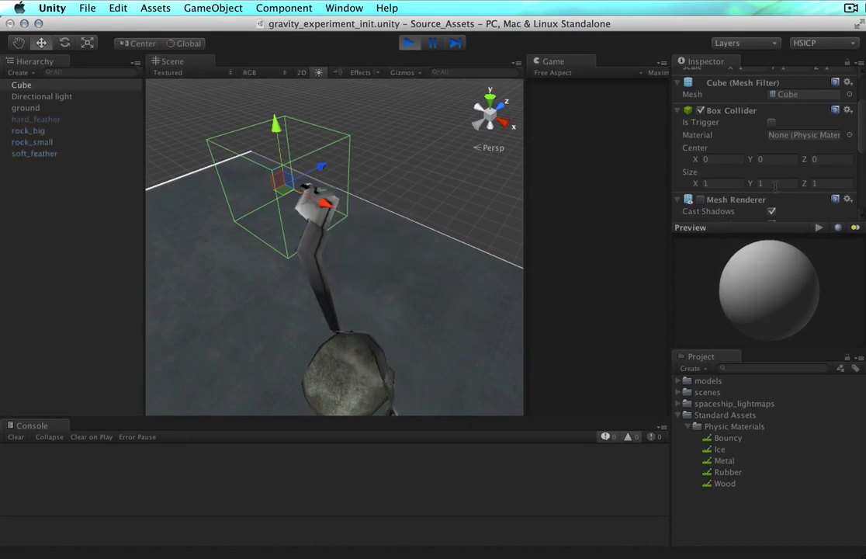
pyautogui.scroll(-5, 776, 191)
pyautogui.scroll(5, 777, 191)
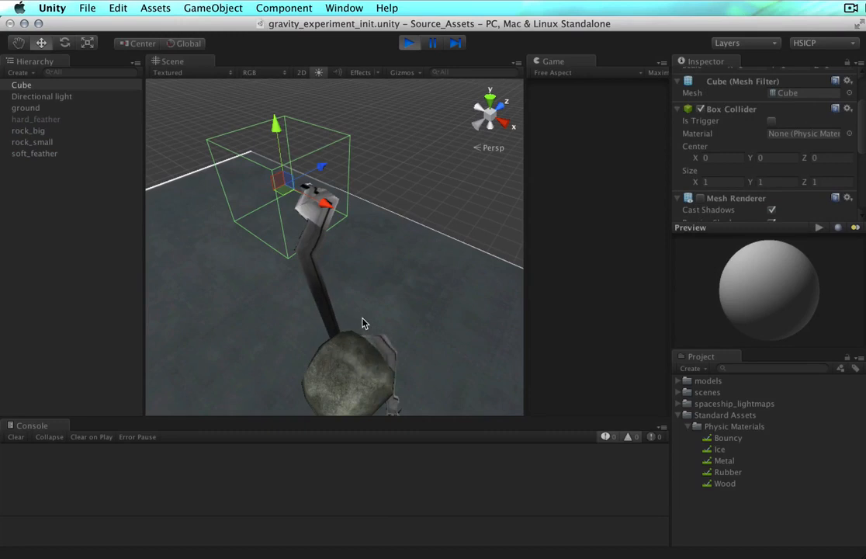
pyautogui.scroll(-3, 770, 129)
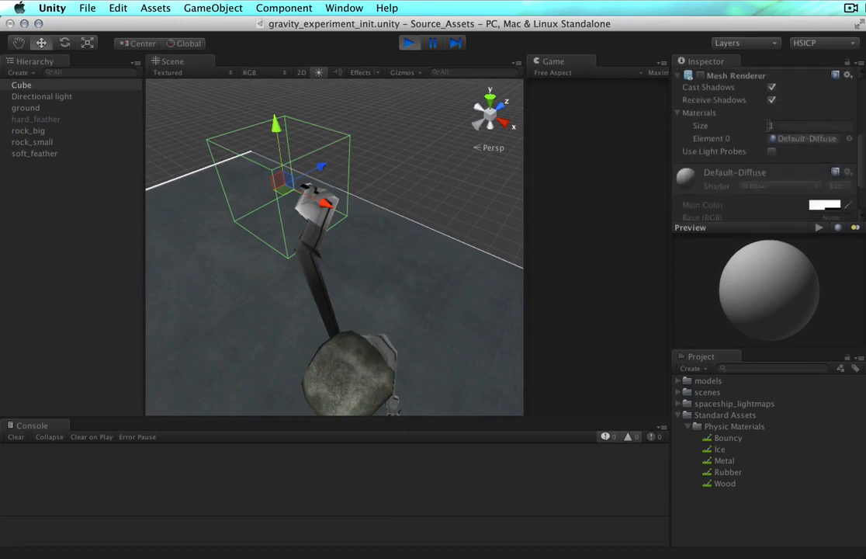
# Review soft_feather's attachment, tear and Attached Colliders settings, and end the play run.
pyautogui.click(45, 153)
pyautogui.scroll(-6, 780, 236)
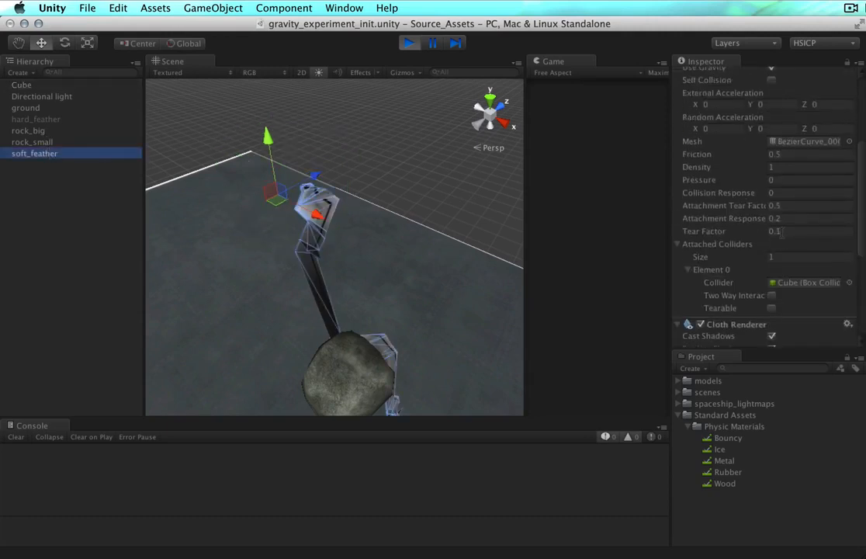
pyautogui.scroll(10, 781, 236)
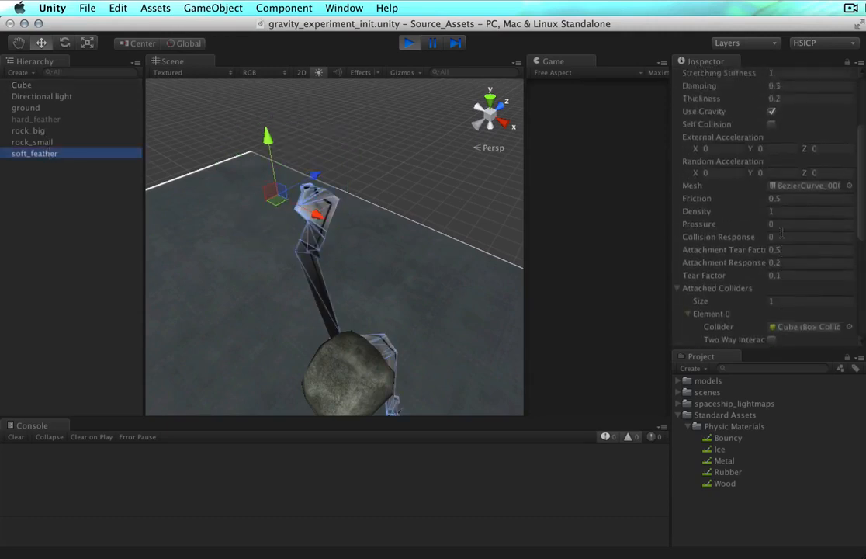
pyautogui.scroll(-5, 781, 236)
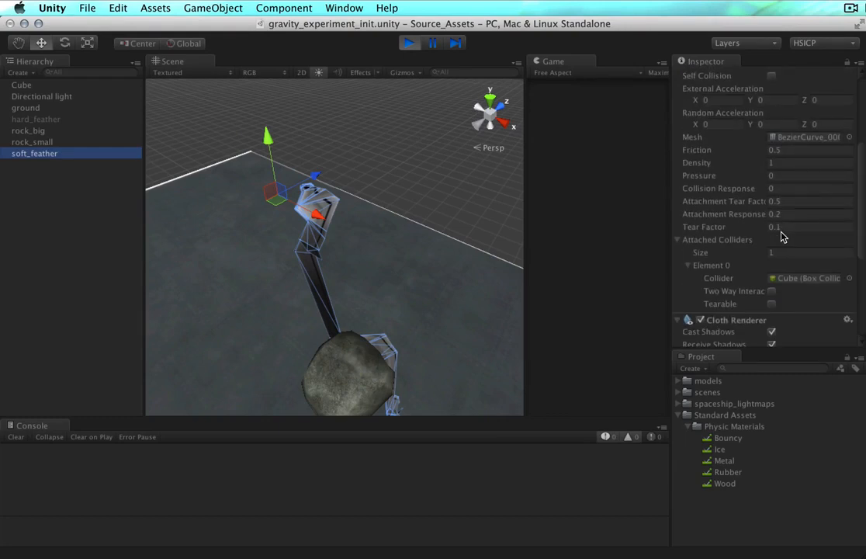
pyautogui.scroll(4, 781, 241)
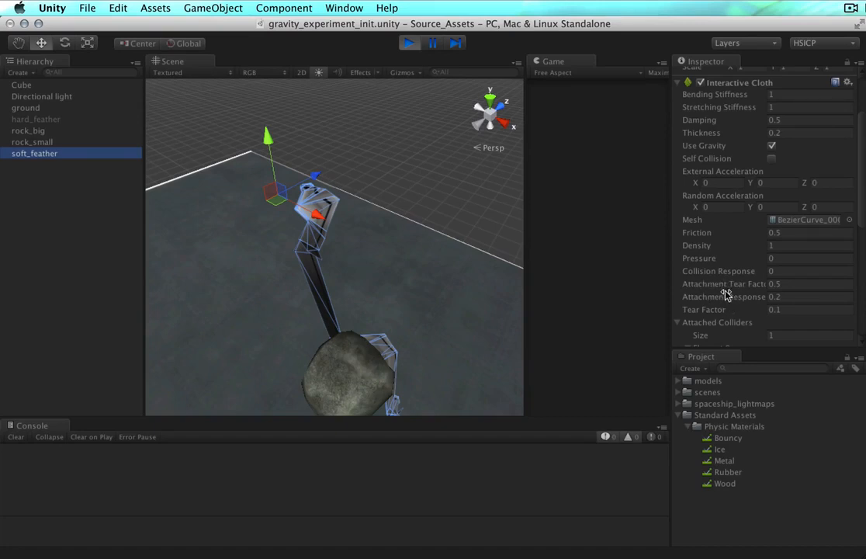
pyautogui.scroll(-5, 726, 288)
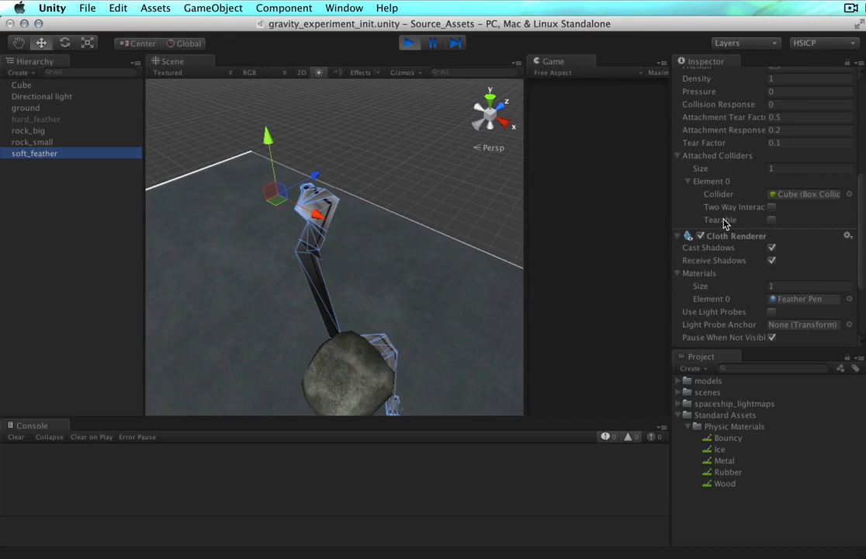
pyautogui.press('super+p')
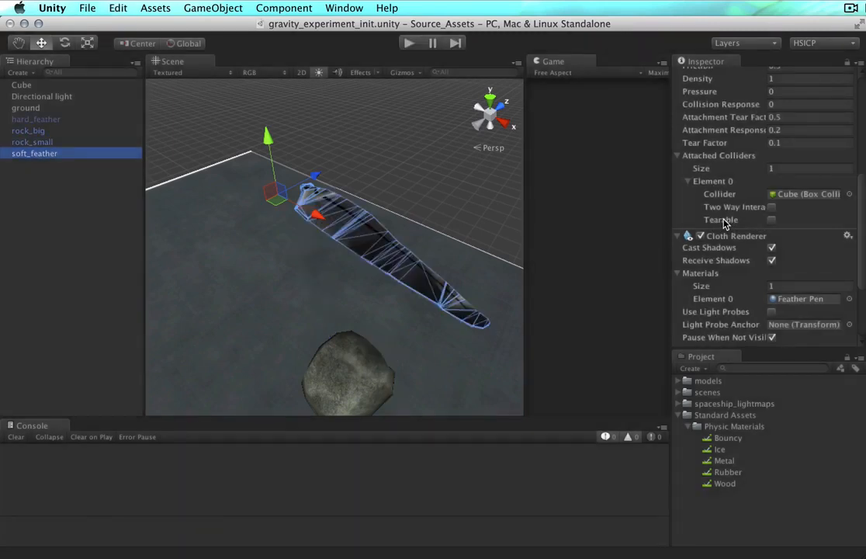
# Set the Attached Colliders size of soft_feather's Interactive Cloth back to 0.
pyautogui.click(792, 168)
pyautogui.press('Return')
pyautogui.scroll(3, 792, 169)
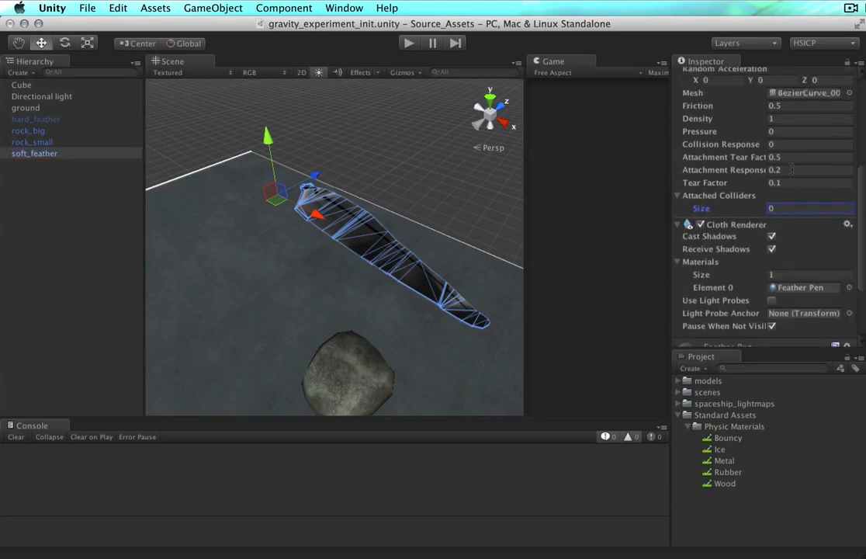